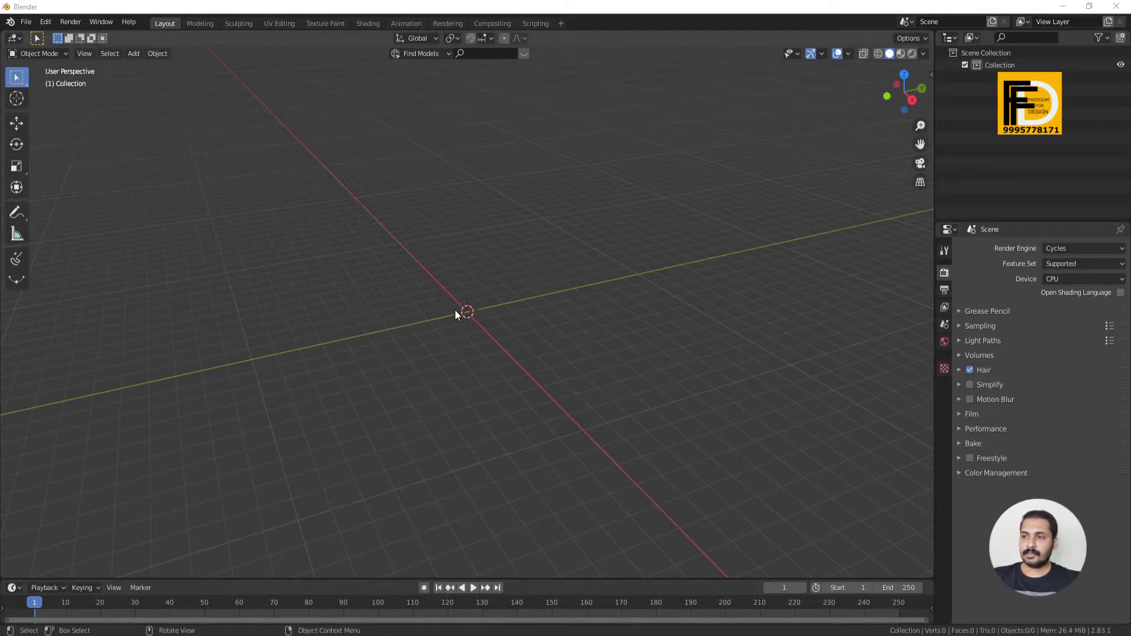
# - Open the World properties and view the input choices for the background surface color
pyautogui.moveTo(455, 338); pyautogui.dragTo(374, 371, button='middle')
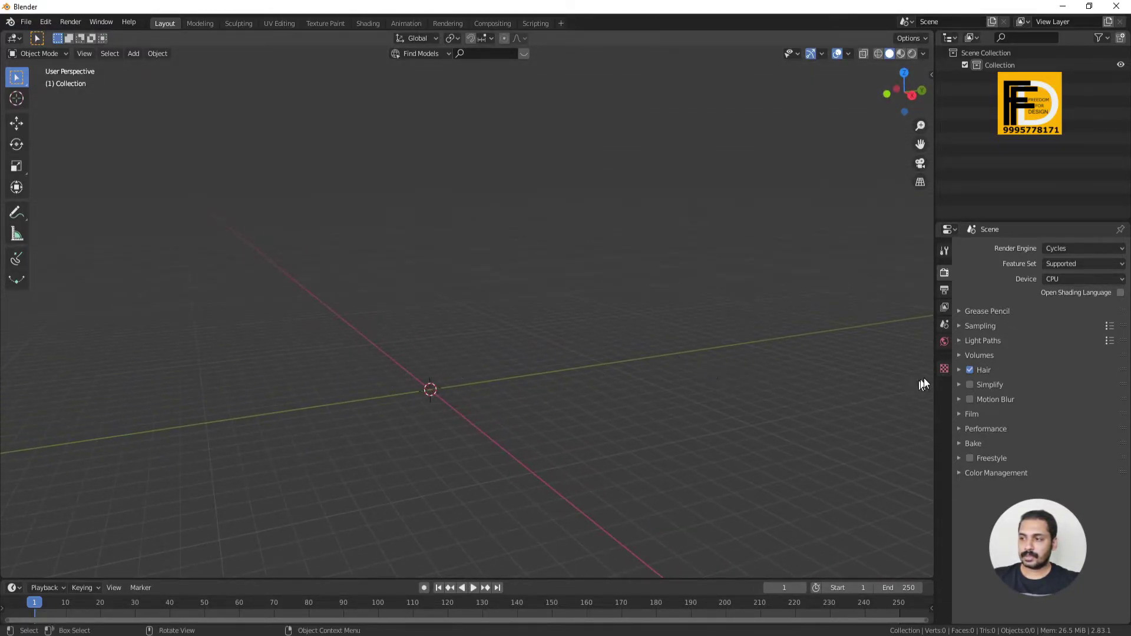
pyautogui.click(945, 344)
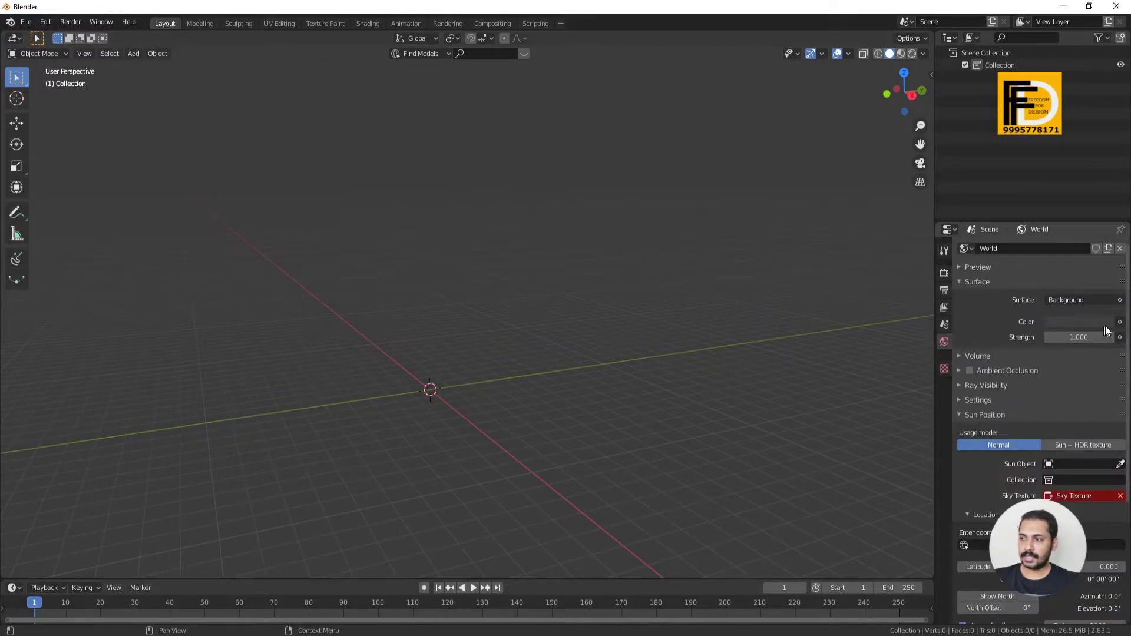
pyautogui.click(1120, 322)
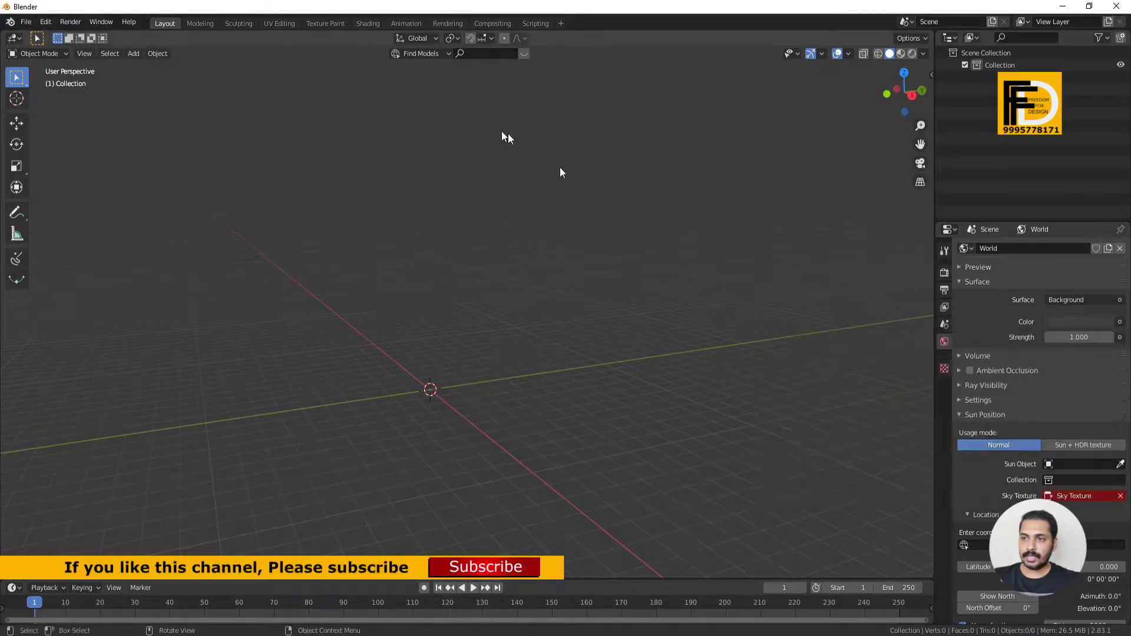
# - Switch to the Shading workspace and set the node editor to show the World shader nodes
pyautogui.click(370, 24)
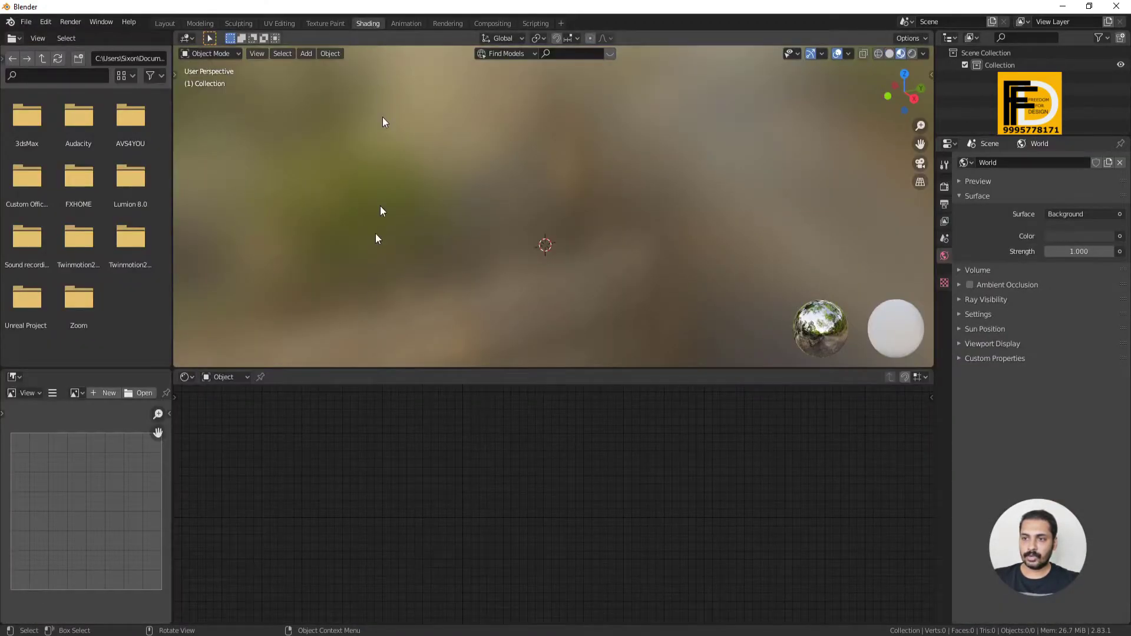
pyautogui.click(245, 377)
pyautogui.click(225, 402)
pyautogui.moveTo(472, 490); pyautogui.dragTo(575, 585, button='middle')
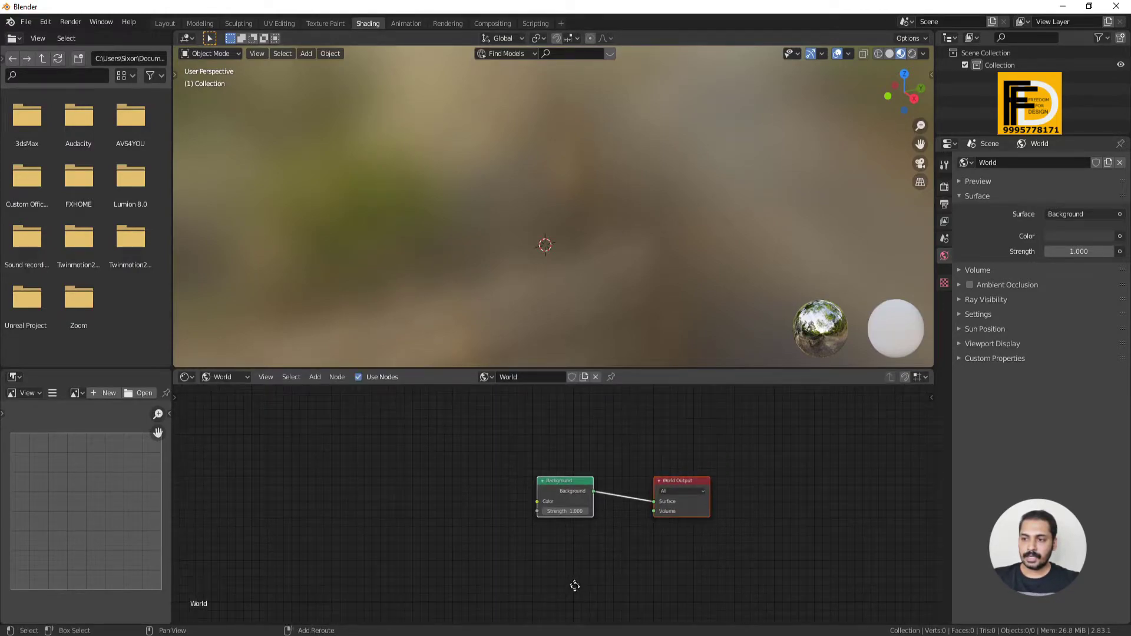
pyautogui.scroll(3, 589, 574)
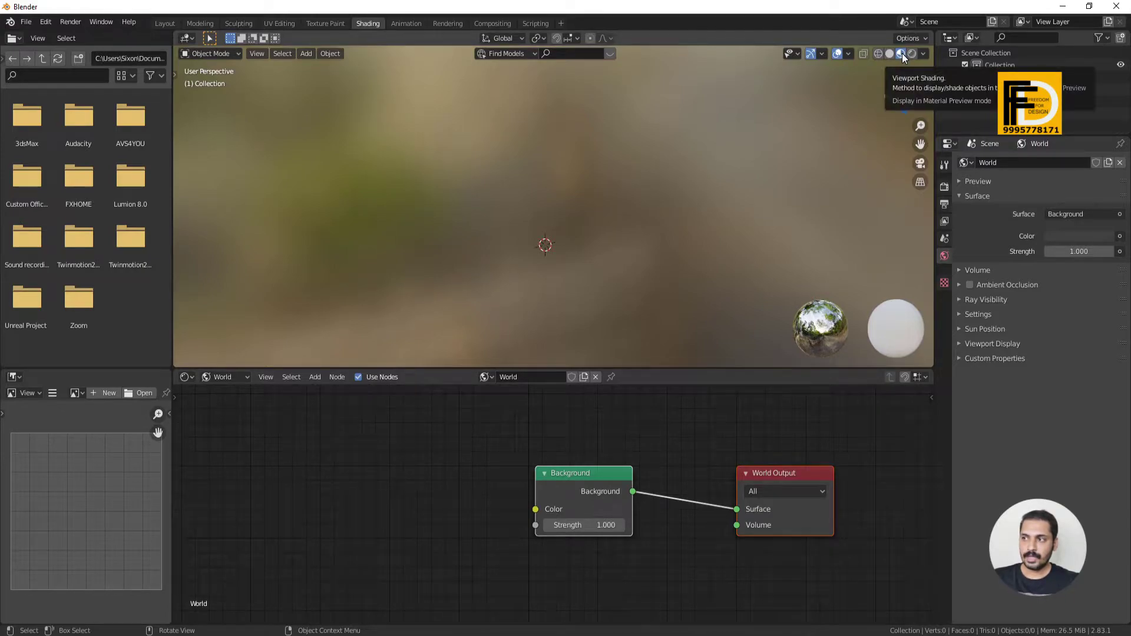
# - Enable Scene World and Scene Lights for the Material Preview viewport shading
pyautogui.click(925, 52)
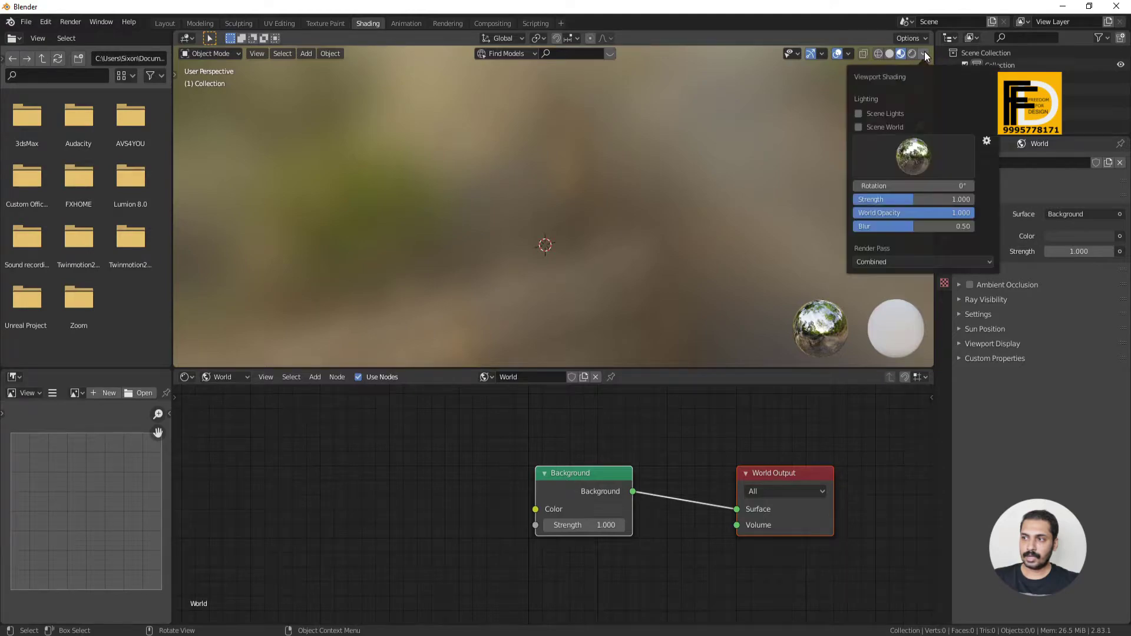
pyautogui.click(859, 128)
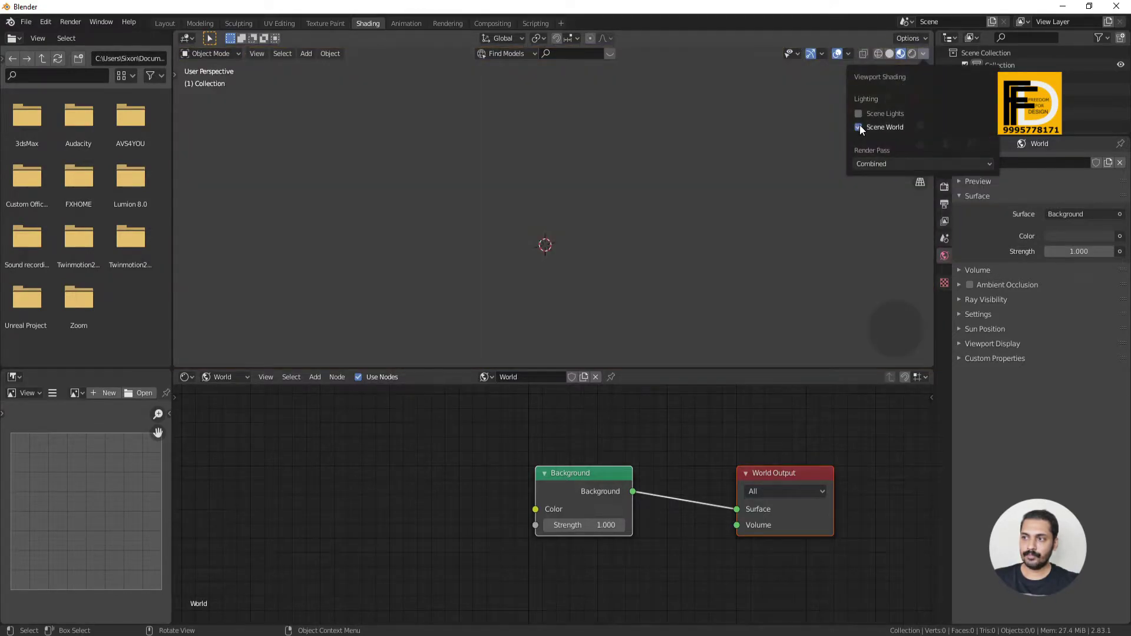
pyautogui.click(859, 113)
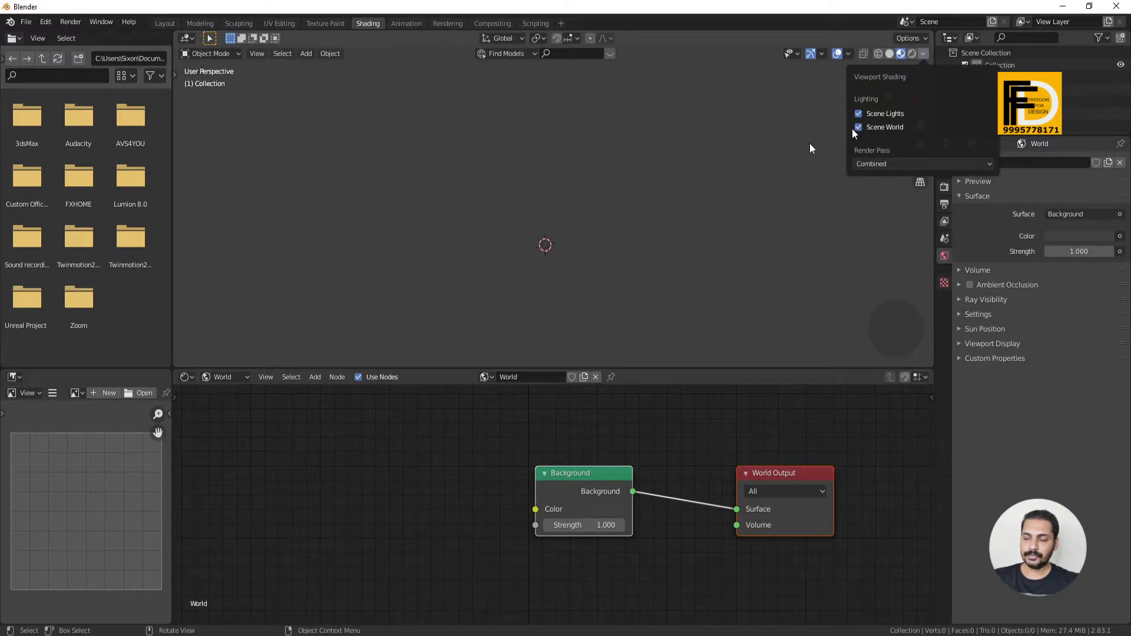
# - Switch to the web browser and search Google for "free hdri map download"
pyautogui.moveTo(101, 635)
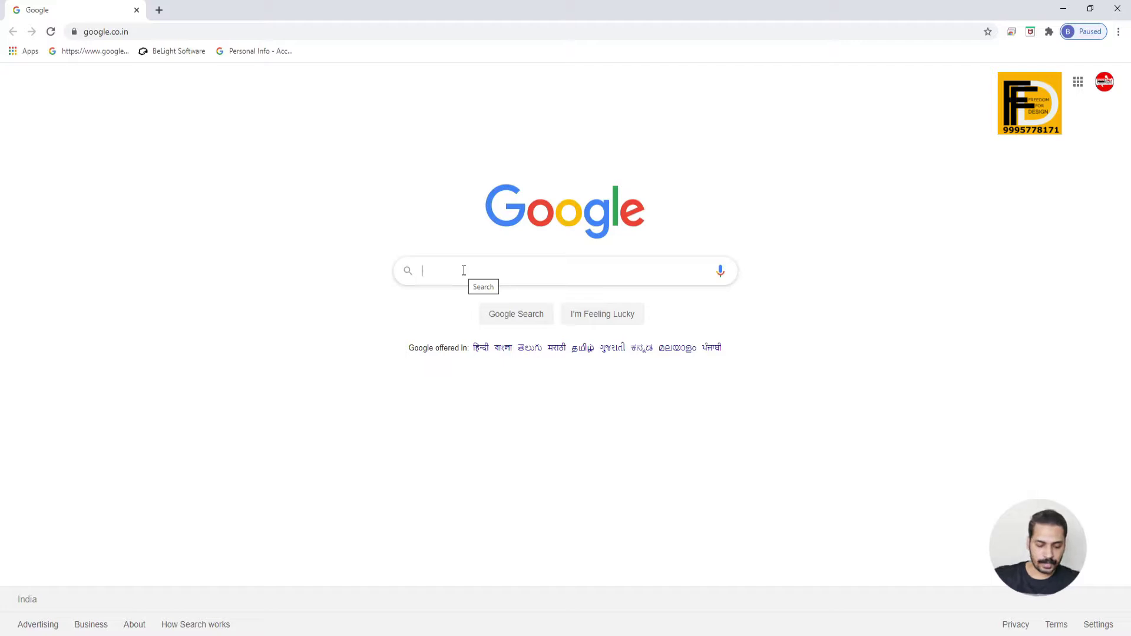
pyautogui.write('free hdf')
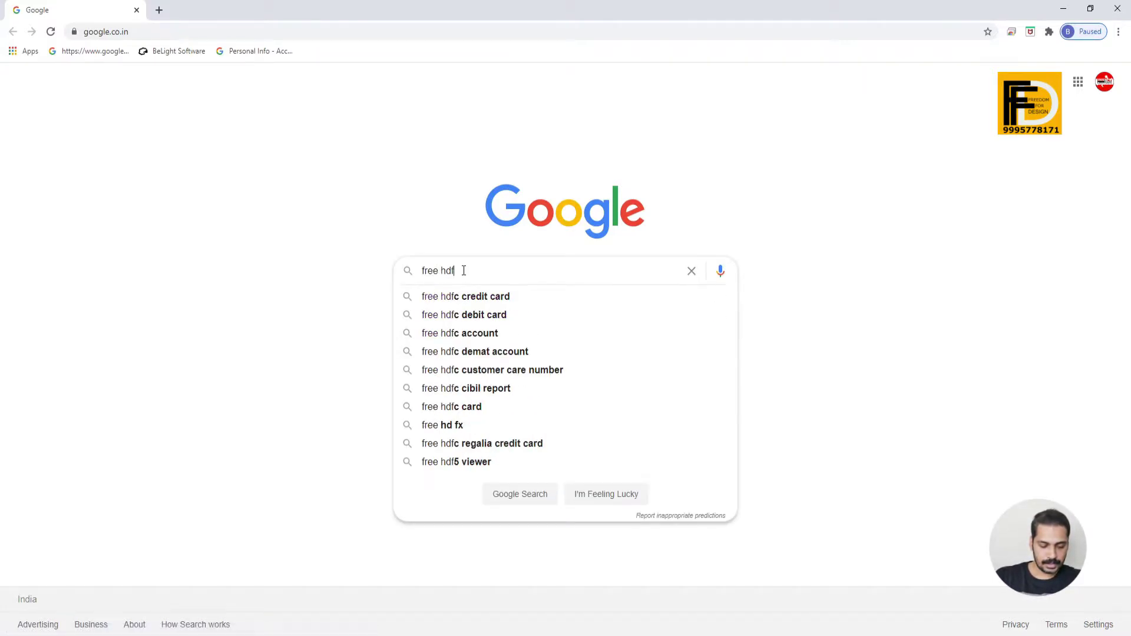
pyautogui.press('BackSpace')
pyautogui.write('r')
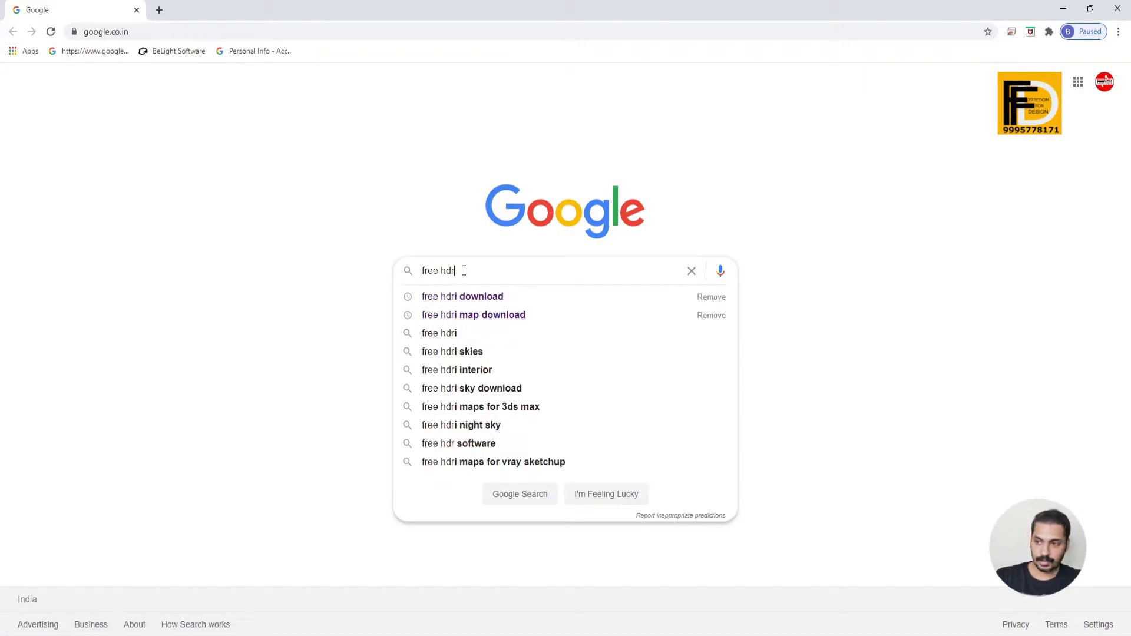
pyautogui.write('i')
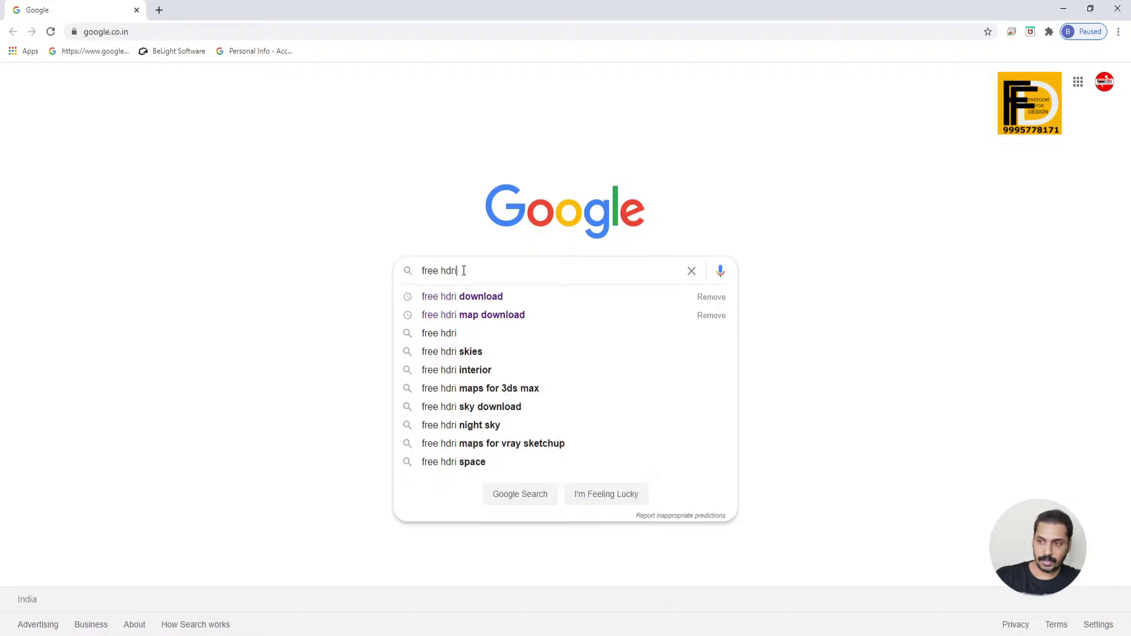
pyautogui.click(509, 315)
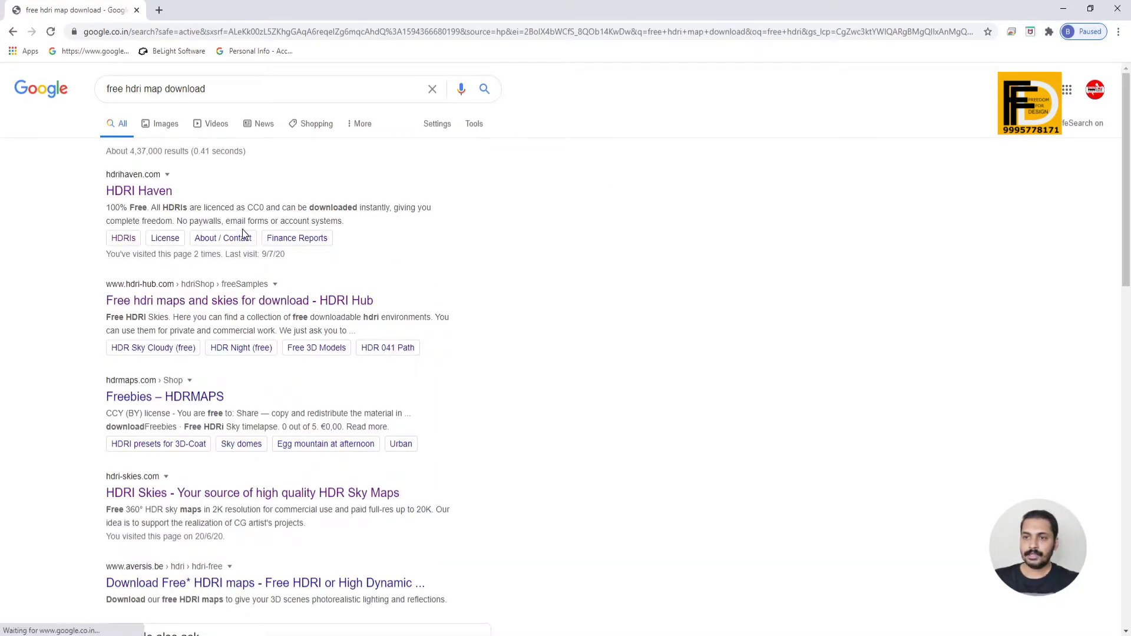
# - Open the HDRI Haven site from the search results and view its Skies category of HDRIs
pyautogui.click(128, 191)
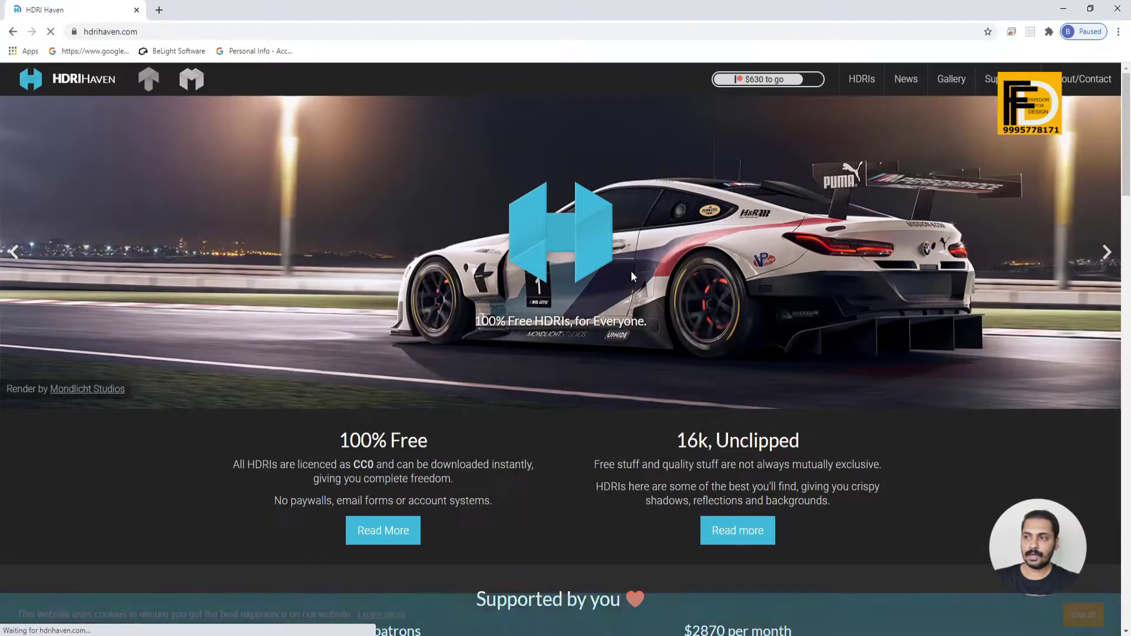
pyautogui.click(864, 80)
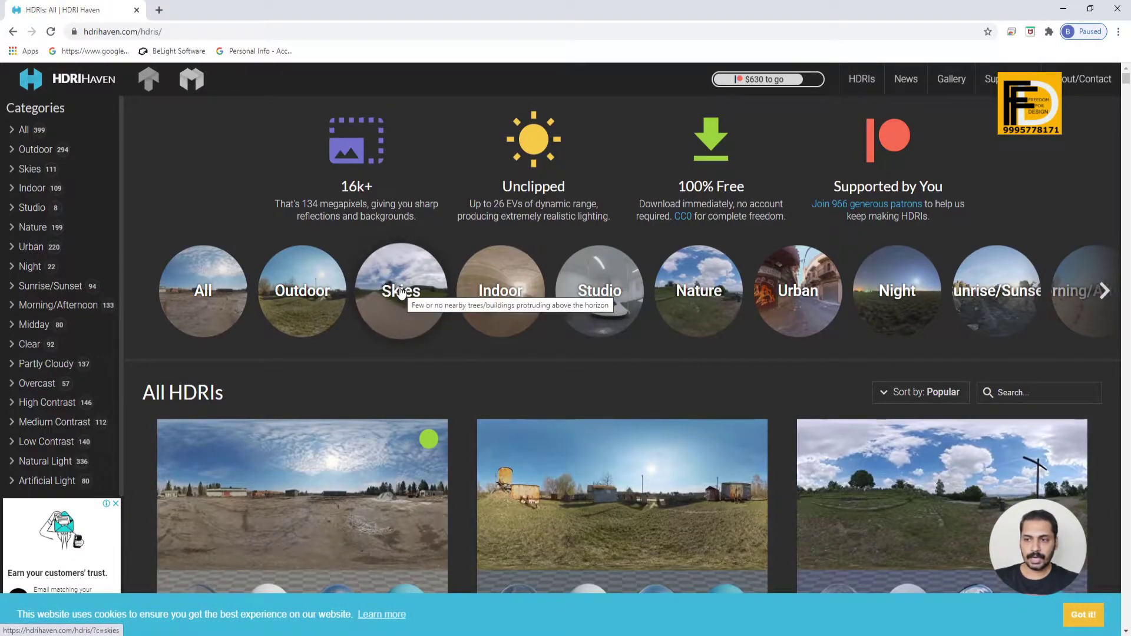
pyautogui.click(395, 299)
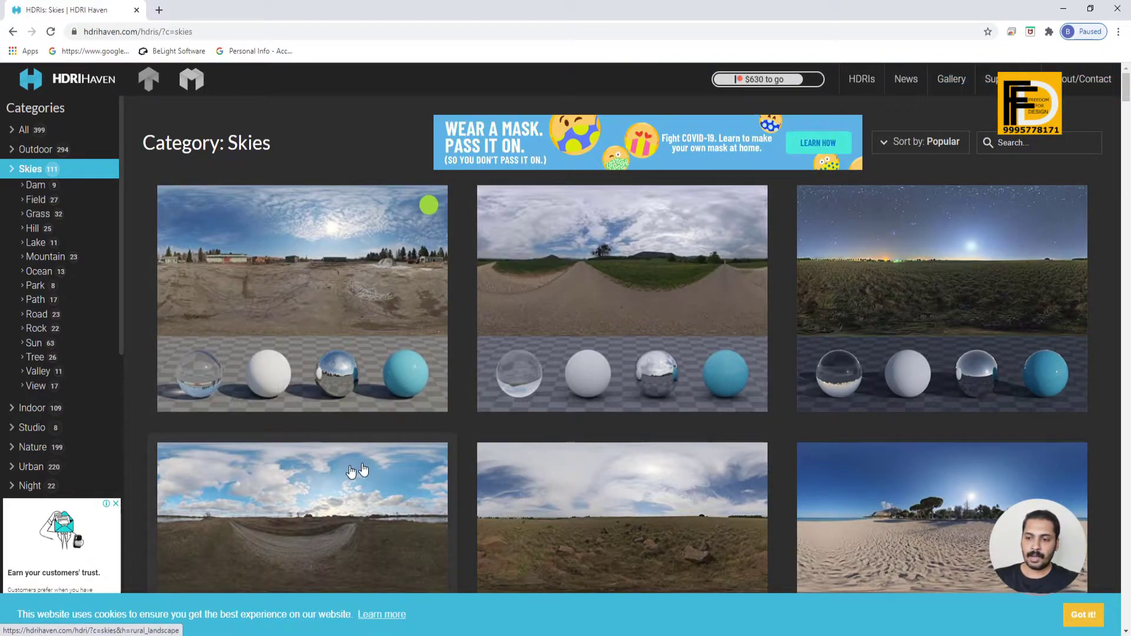
# - Switch to File Explorer to look over the HDR files in D:\HDRI, and return to Blender
pyautogui.moveTo(101, 629)
pyautogui.click(101, 586)
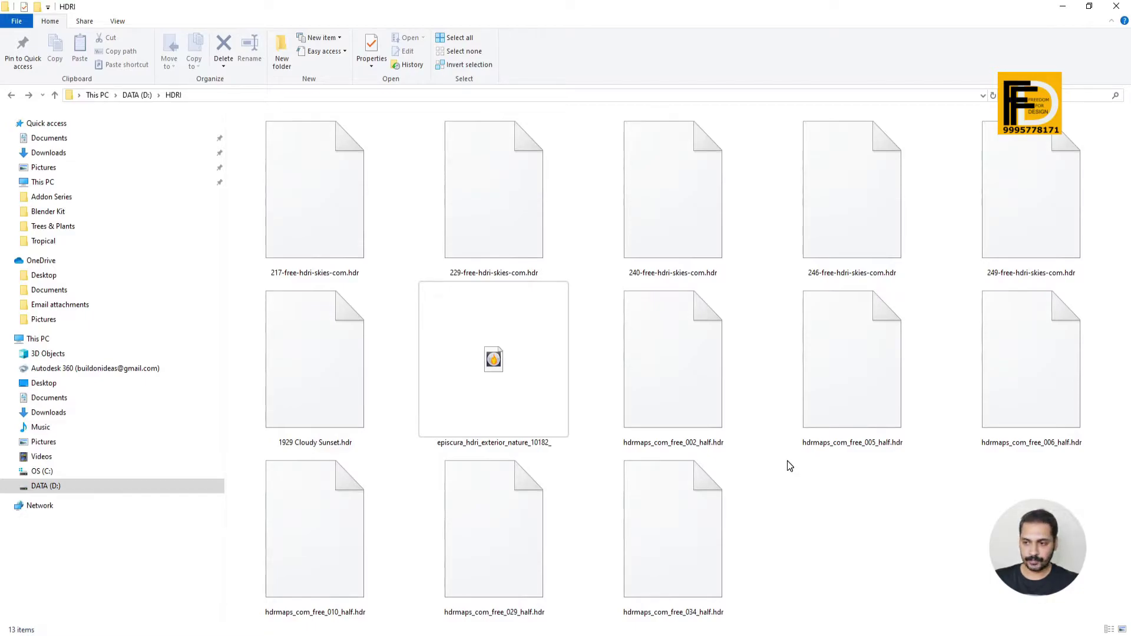
pyautogui.hotkey('alt', 'Tab')
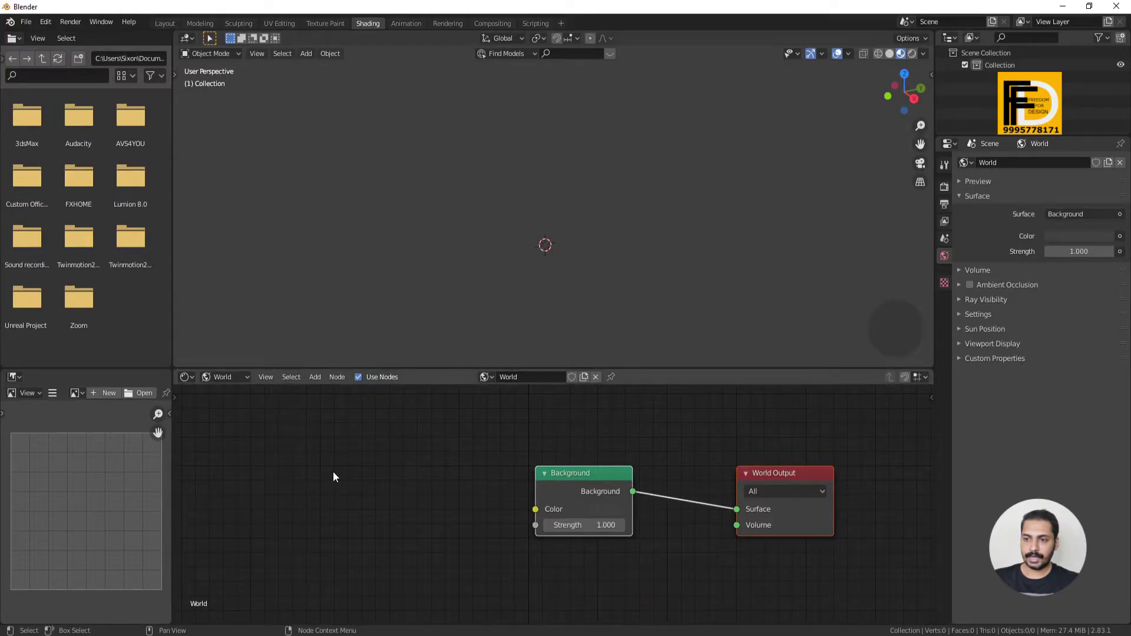
# - Add an Environment Texture node beside the Background node and connect its Color output to the Background's Color input
pyautogui.hotkey('shift', 'a')
pyautogui.moveTo(334, 472)
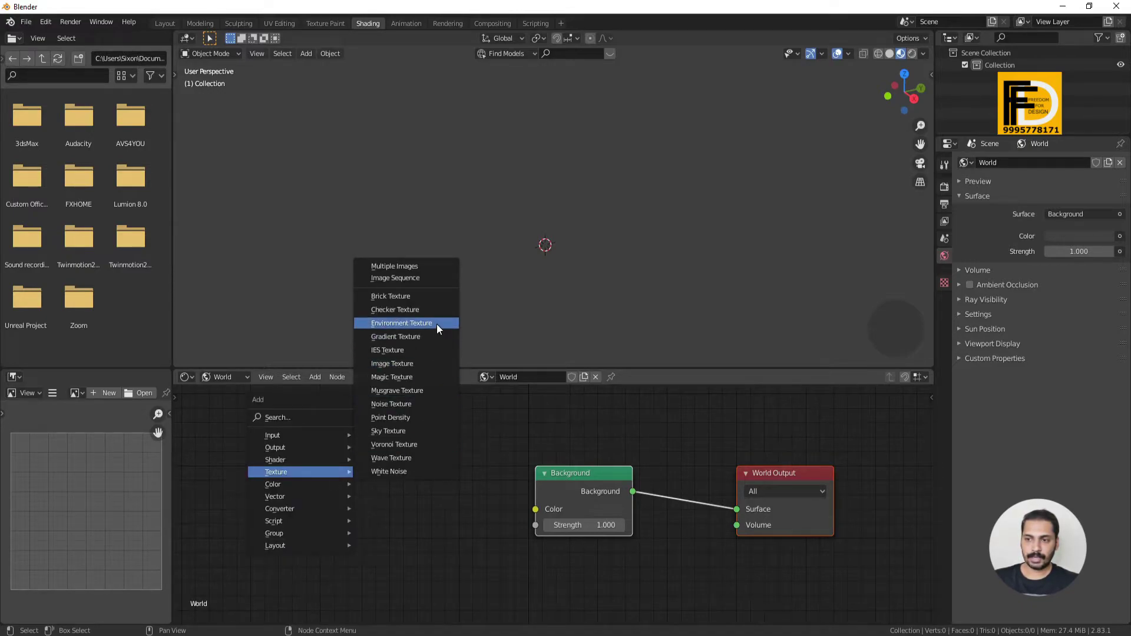
pyautogui.click(315, 377)
pyautogui.moveTo(334, 442)
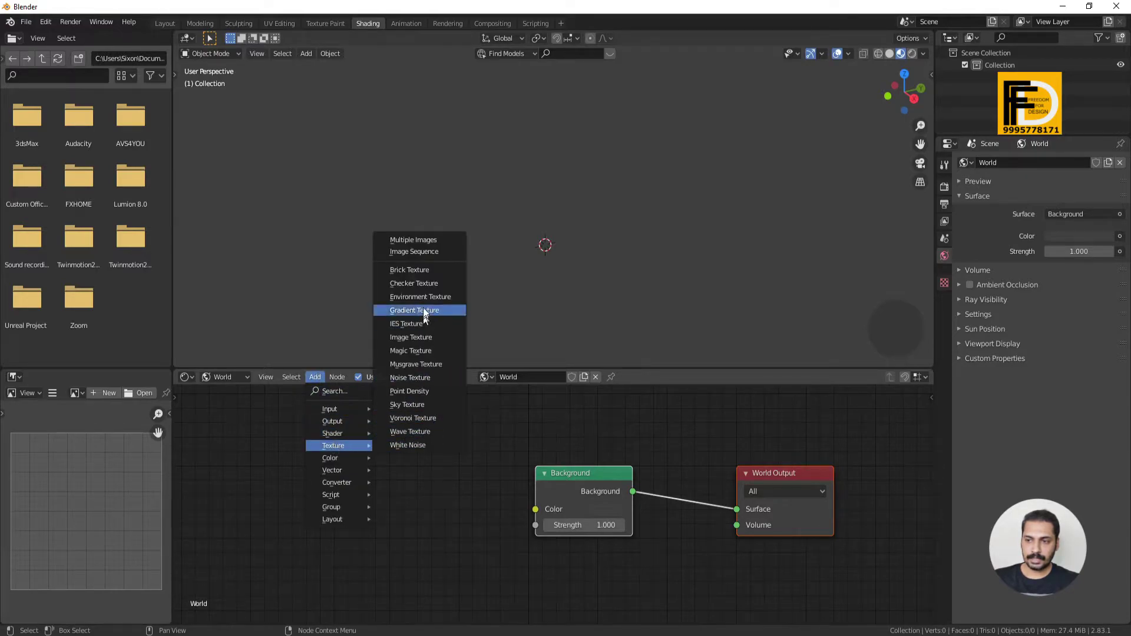
pyautogui.click(453, 310)
pyautogui.click(272, 453)
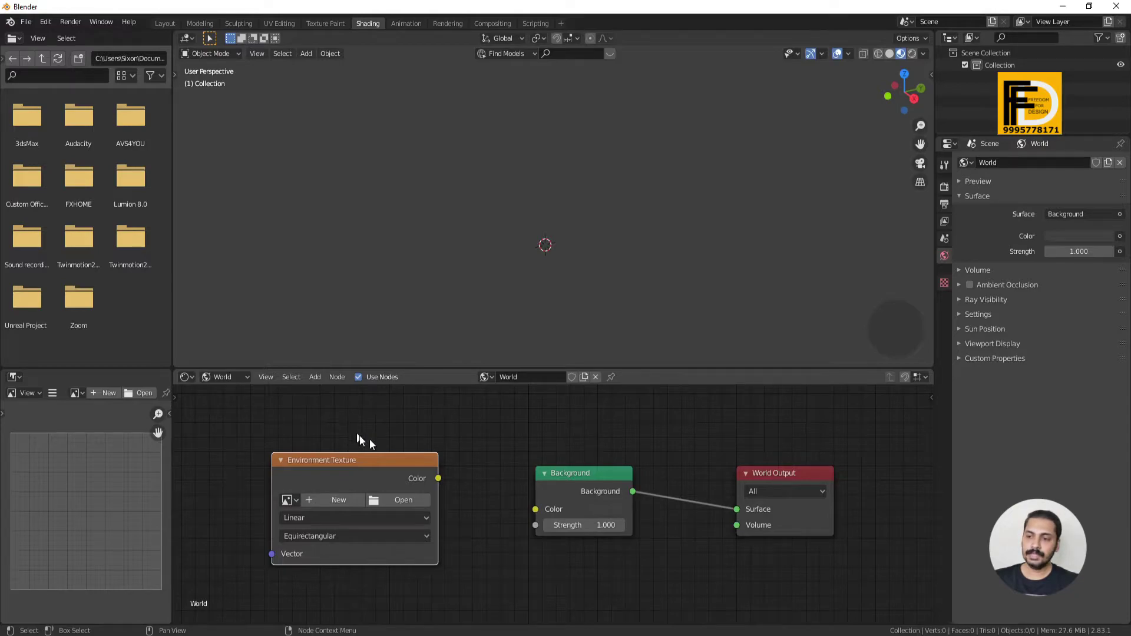
pyautogui.moveTo(440, 479); pyautogui.dragTo(467, 489)
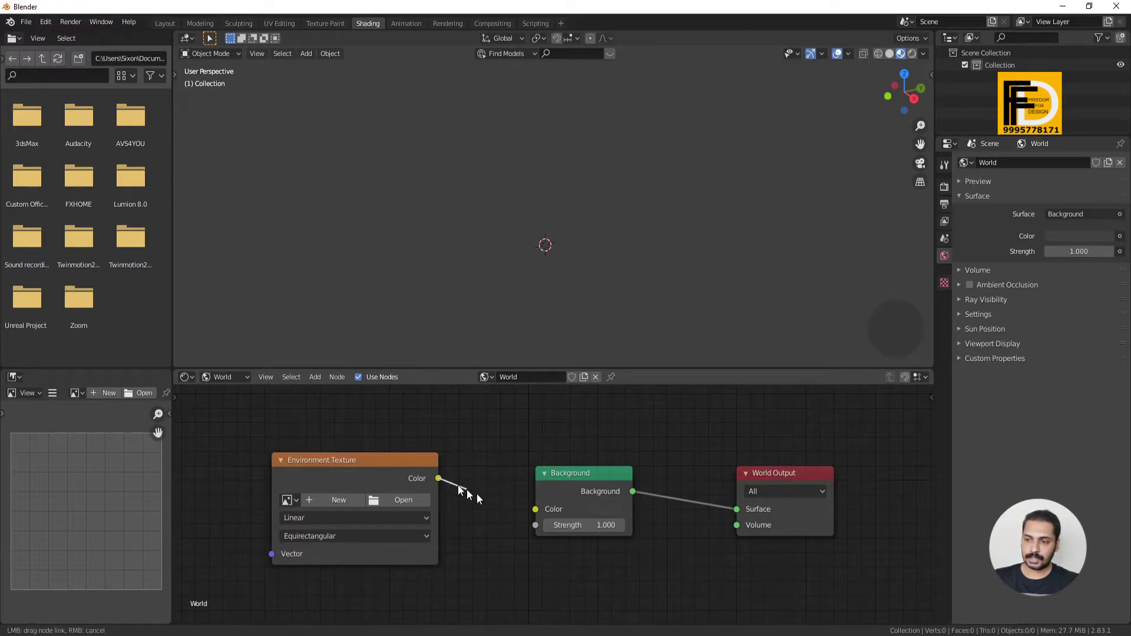
pyautogui.moveTo(518, 515); pyautogui.dragTo(535, 509)
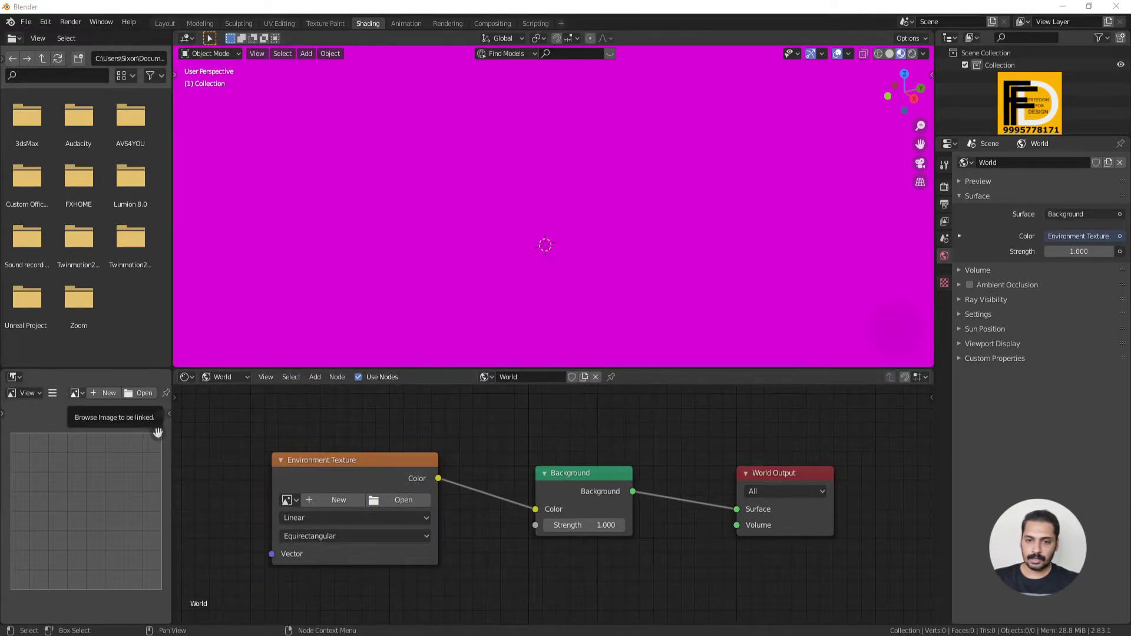
# - Load 229-free-hdri-skies-com.hdr from D:\HDRI into the Environment Texture node
pyautogui.click(145, 393)
pyautogui.click(268, 187)
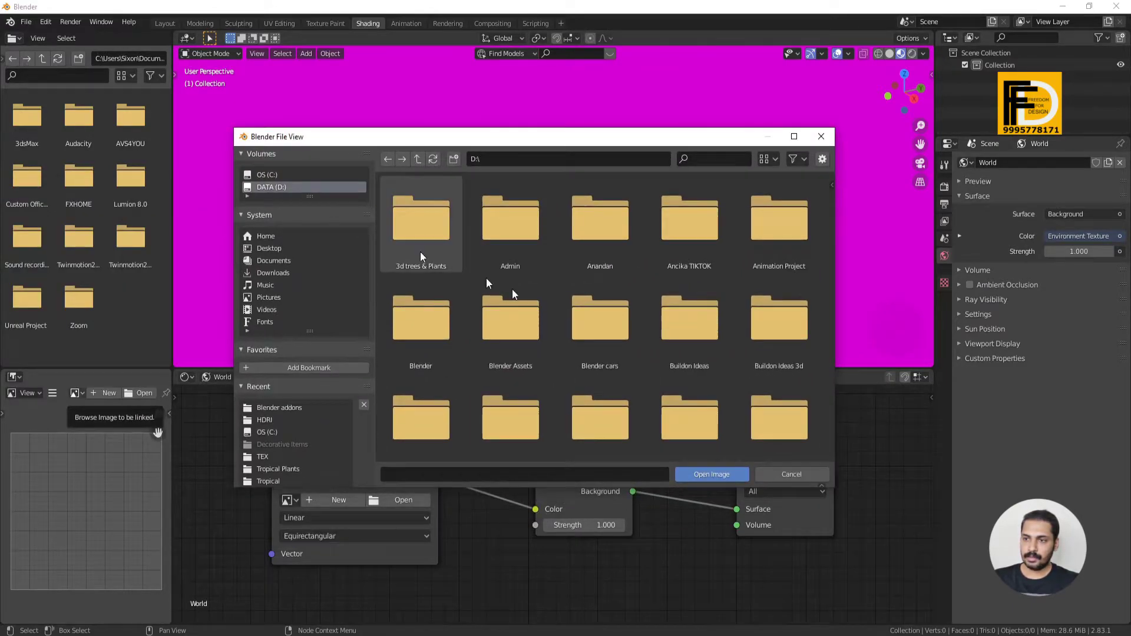
pyautogui.scroll(-3, 535, 330)
pyautogui.click(602, 354)
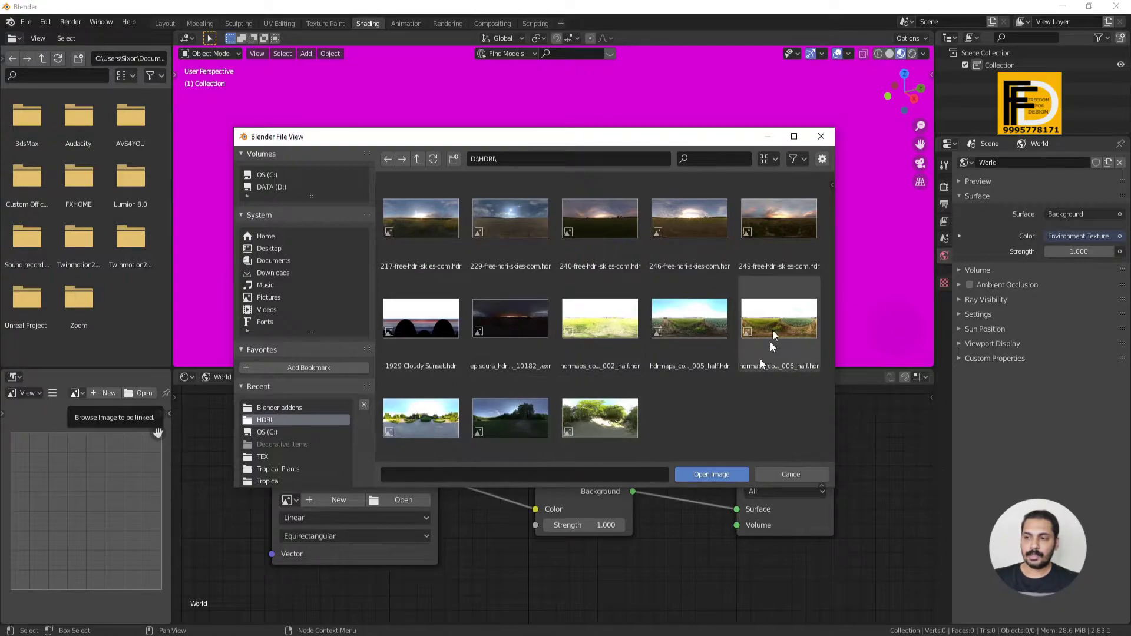
pyautogui.click(508, 222)
pyautogui.click(712, 475)
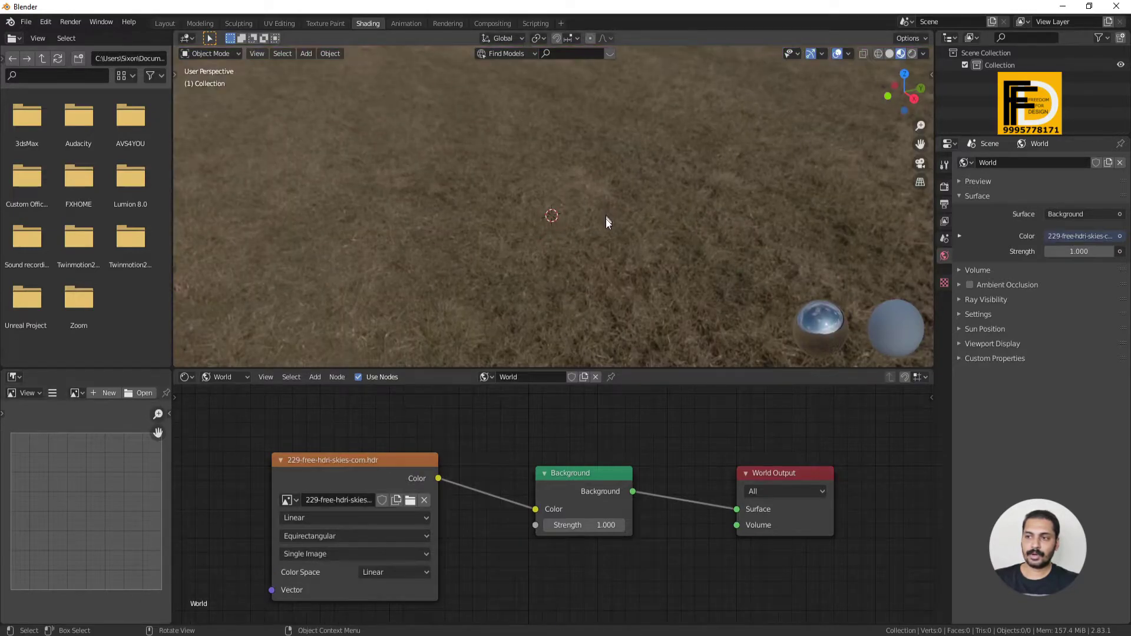
# - Add a cube mesh at the scene origin and inspect it from several angles against the HDRI background
pyautogui.moveTo(605, 218); pyautogui.dragTo(713, 277, button='middle')
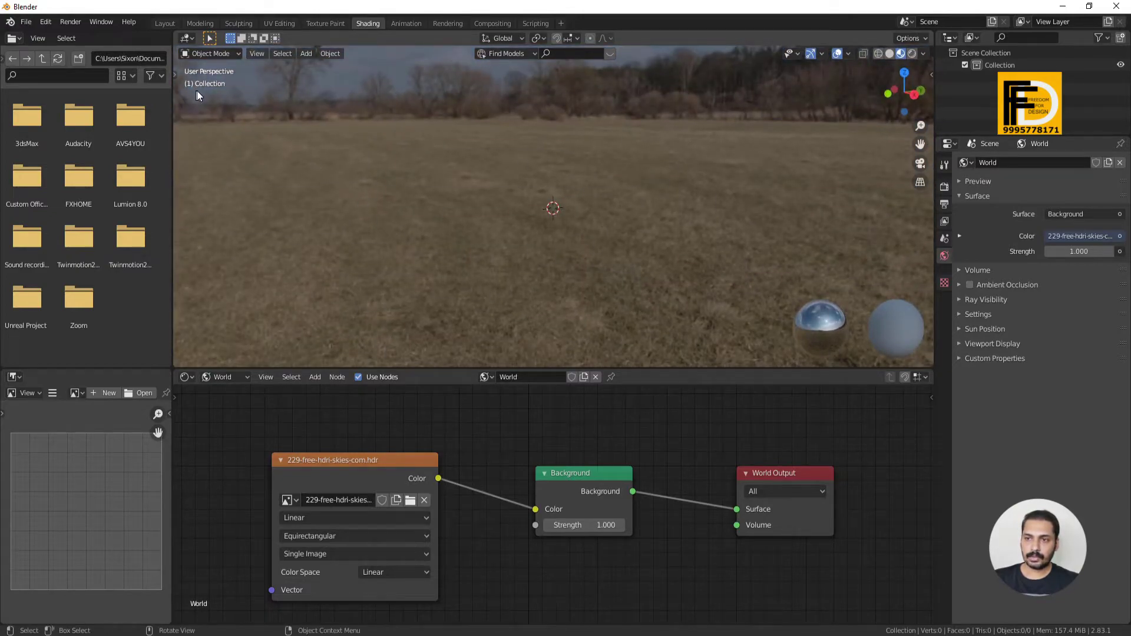
pyautogui.click(306, 53)
pyautogui.moveTo(366, 99)
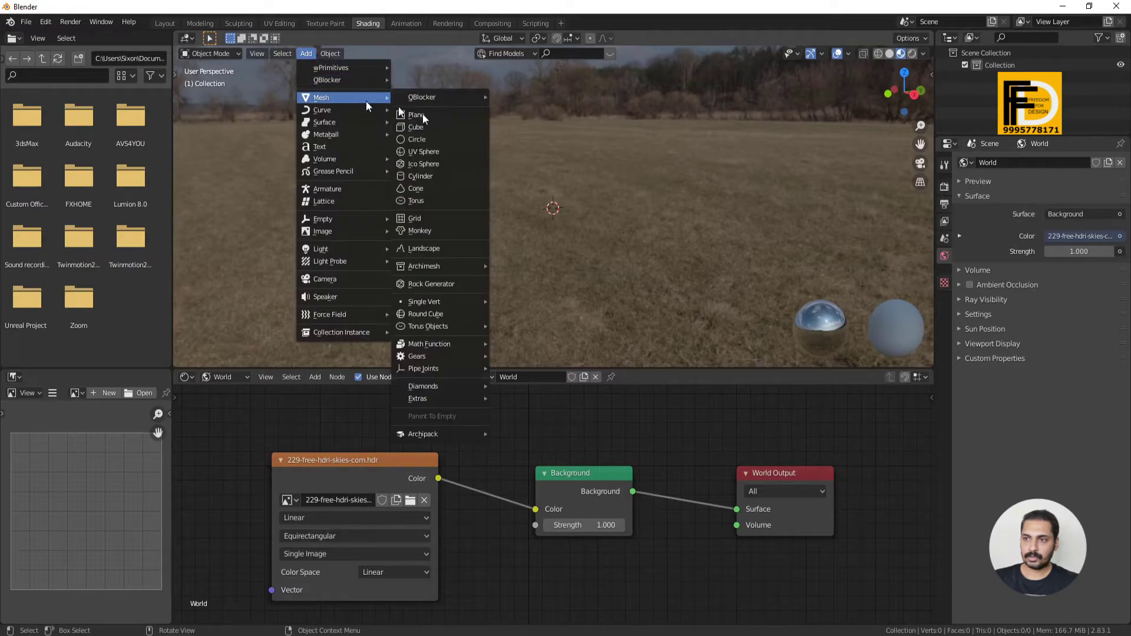
pyautogui.click(444, 128)
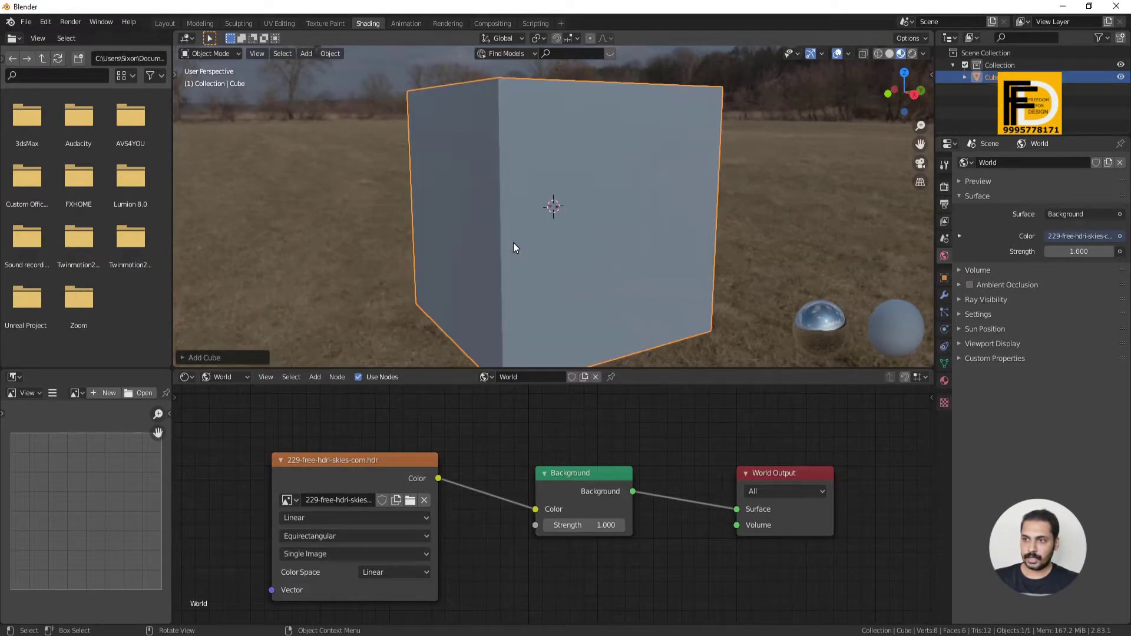
pyautogui.moveTo(524, 252); pyautogui.dragTo(453, 239, button='middle')
pyautogui.scroll(-4, 471, 223)
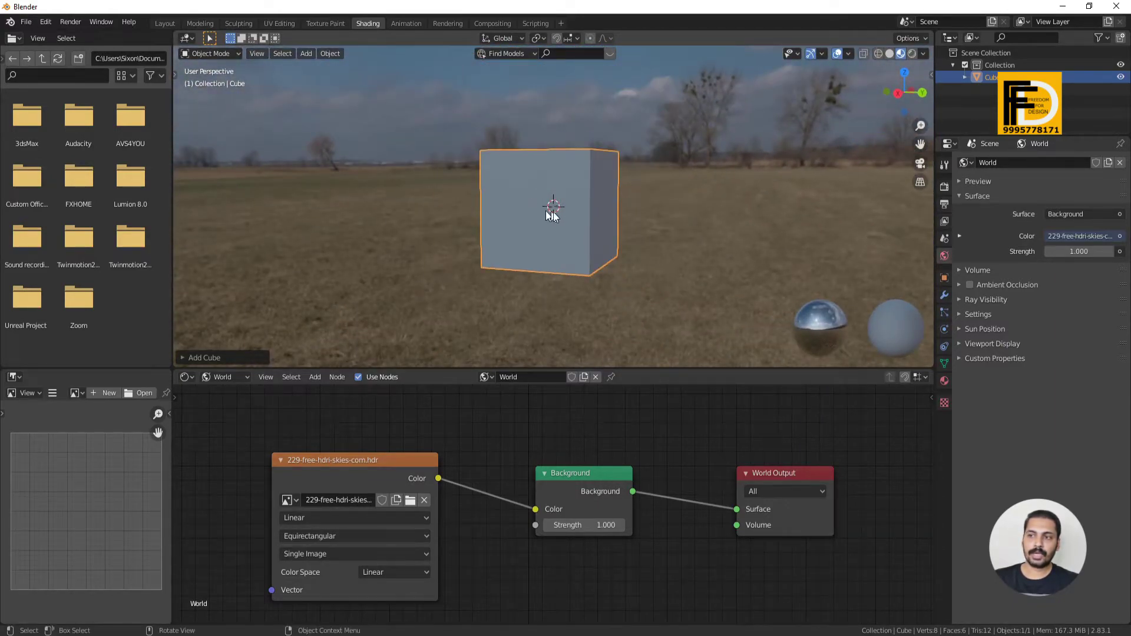
pyautogui.moveTo(553, 211); pyautogui.dragTo(572, 189, button='middle')
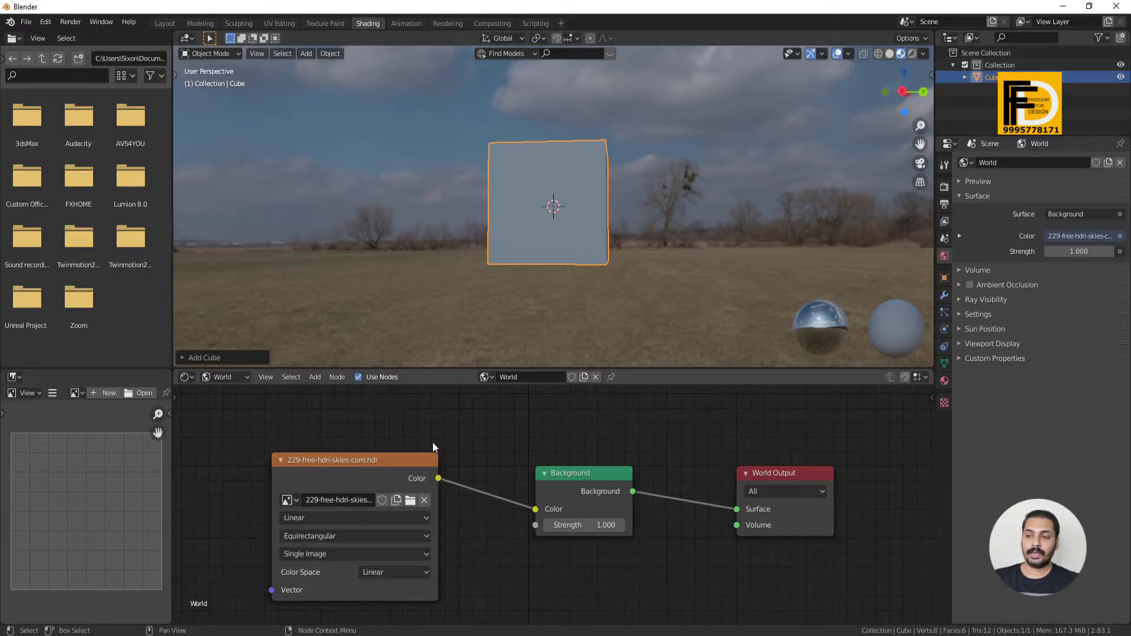
# - Open the Add-ons preferences and filter the list by "node" to check whether Node Wrangler is enabled
pyautogui.click(46, 22)
pyautogui.click(75, 196)
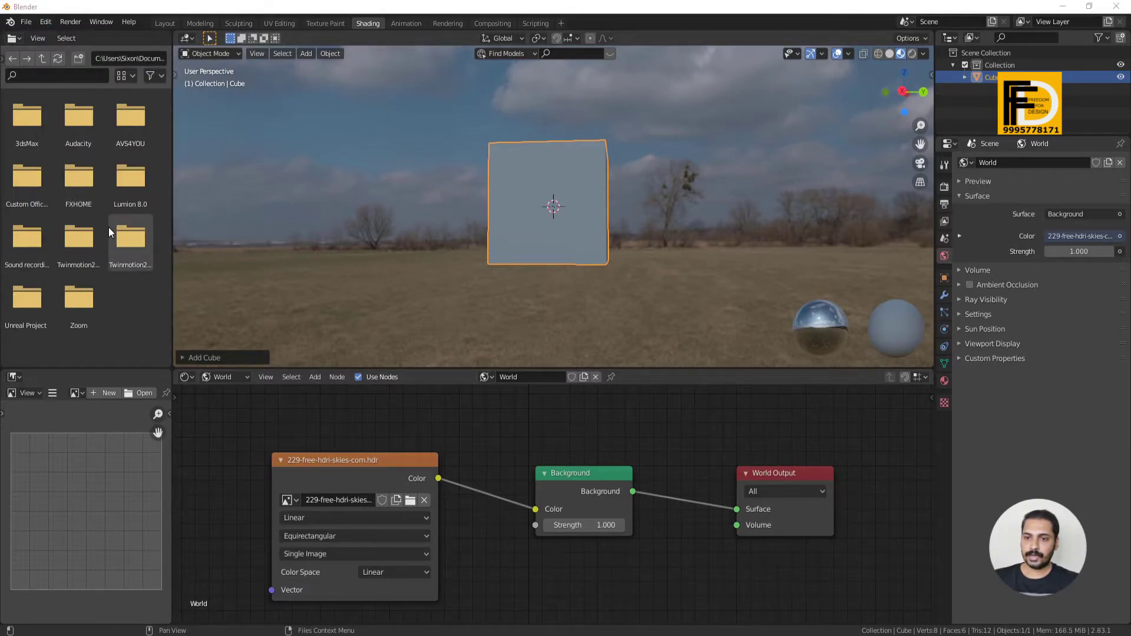
pyautogui.moveTo(293, 116); pyautogui.dragTo(577, 145)
pyautogui.click(676, 168)
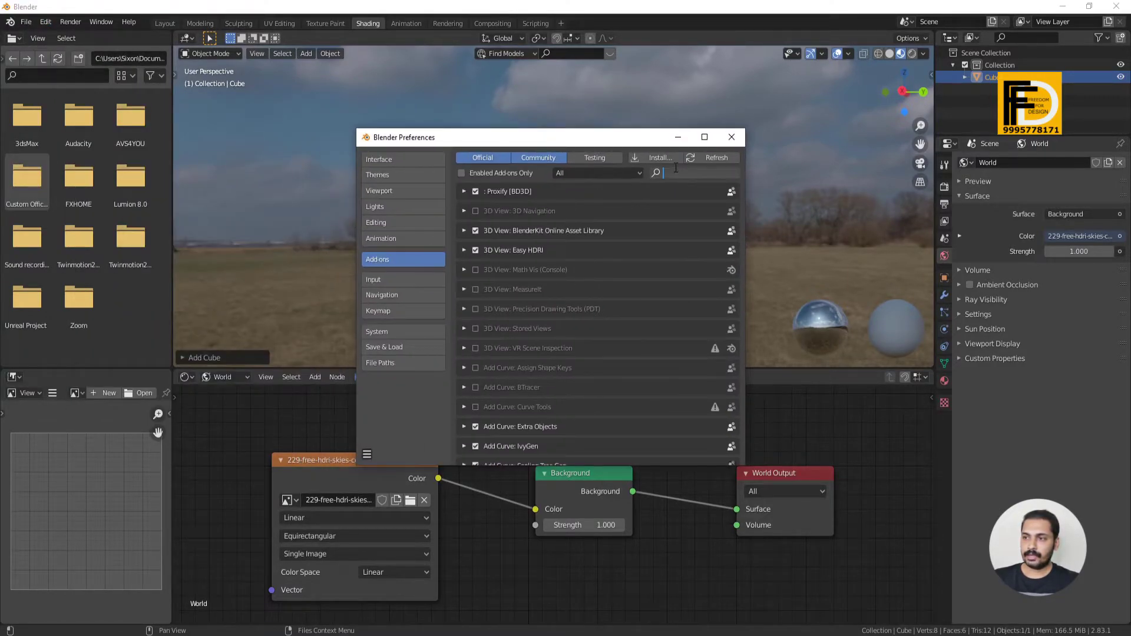
pyautogui.write('node')
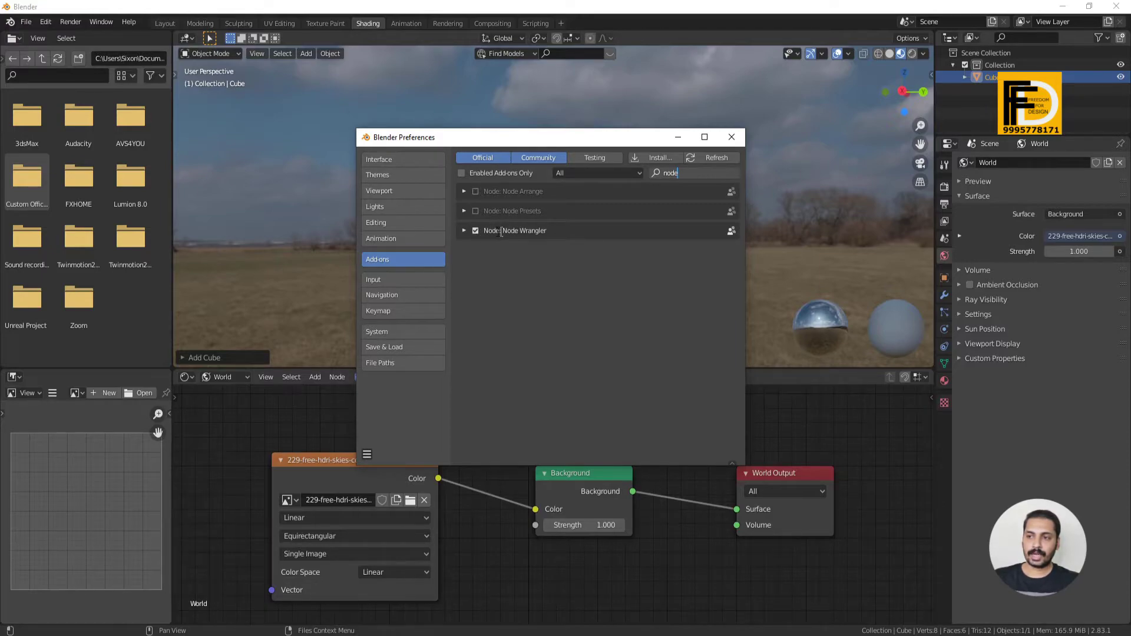
# - Save the preferences with the Node Wrangler add-on enabled and close the Preferences window
pyautogui.click(373, 451)
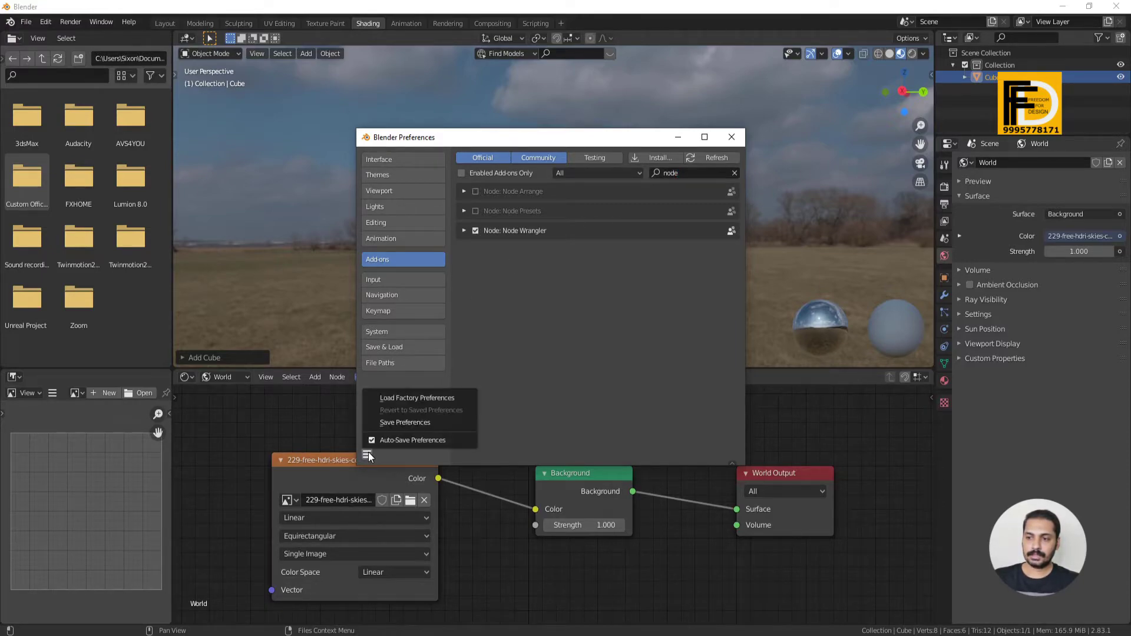
pyautogui.click(394, 423)
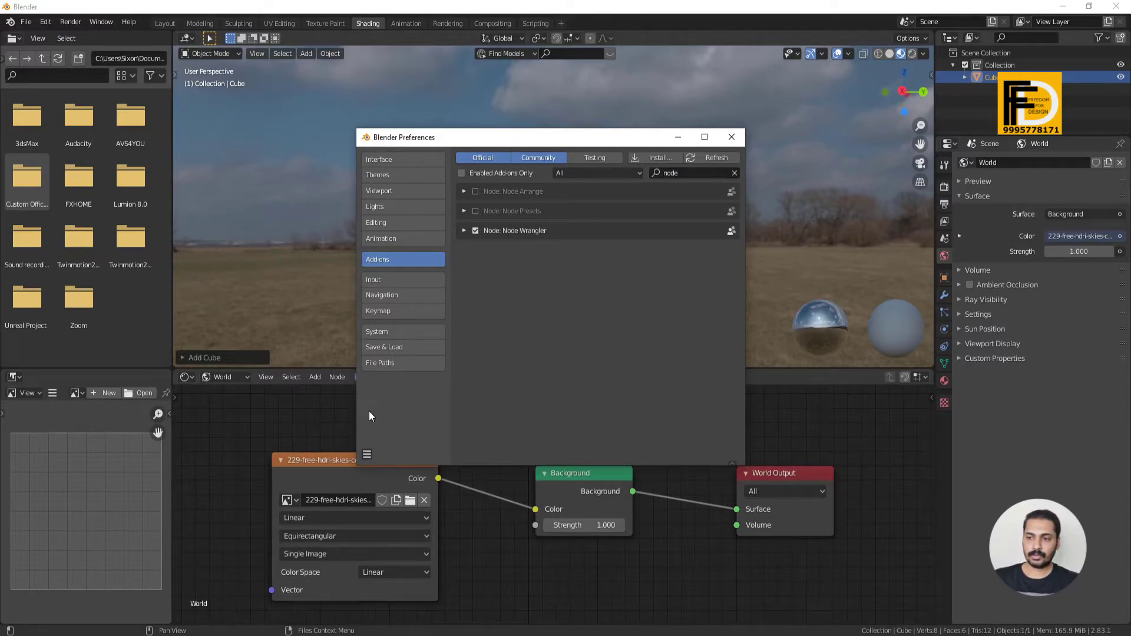
pyautogui.click(732, 139)
# - Select the Environment Texture node and add connected Texture Coordinate and Mapping nodes to it with Node Wrangler
pyautogui.scroll(-1, 481, 437)
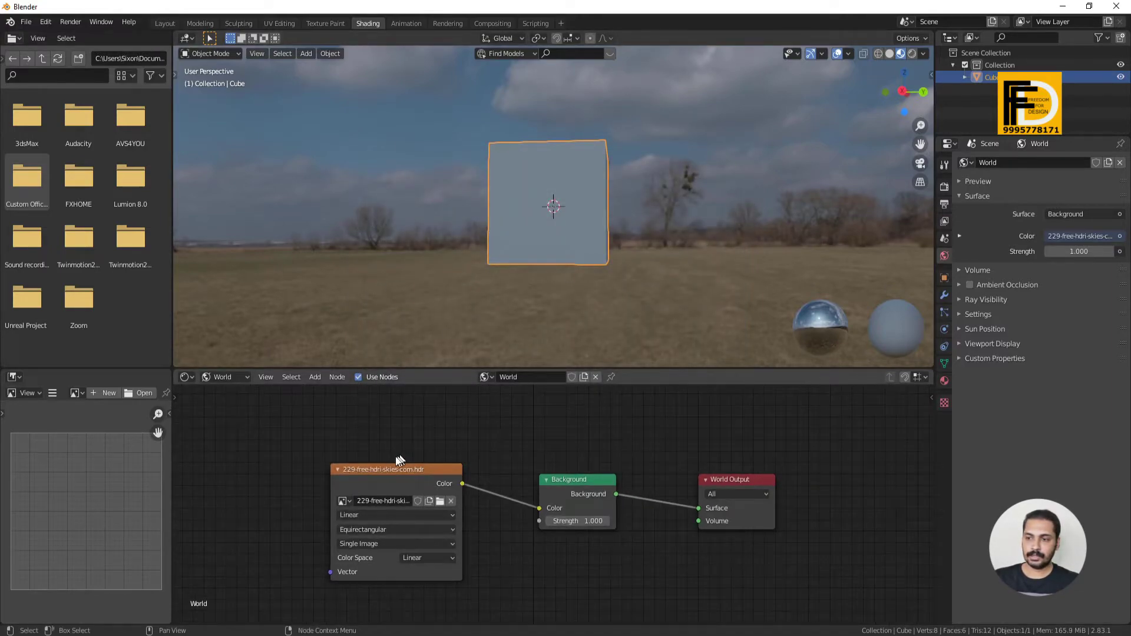
pyautogui.moveTo(380, 469)
pyautogui.mouseDown()
pyautogui.moveTo(413, 452)
pyautogui.moveTo(358, 436)
pyautogui.moveTo(378, 450)
pyautogui.mouseUp()
pyautogui.scroll(-3, 378, 450)
pyautogui.scroll(1, 535, 481)
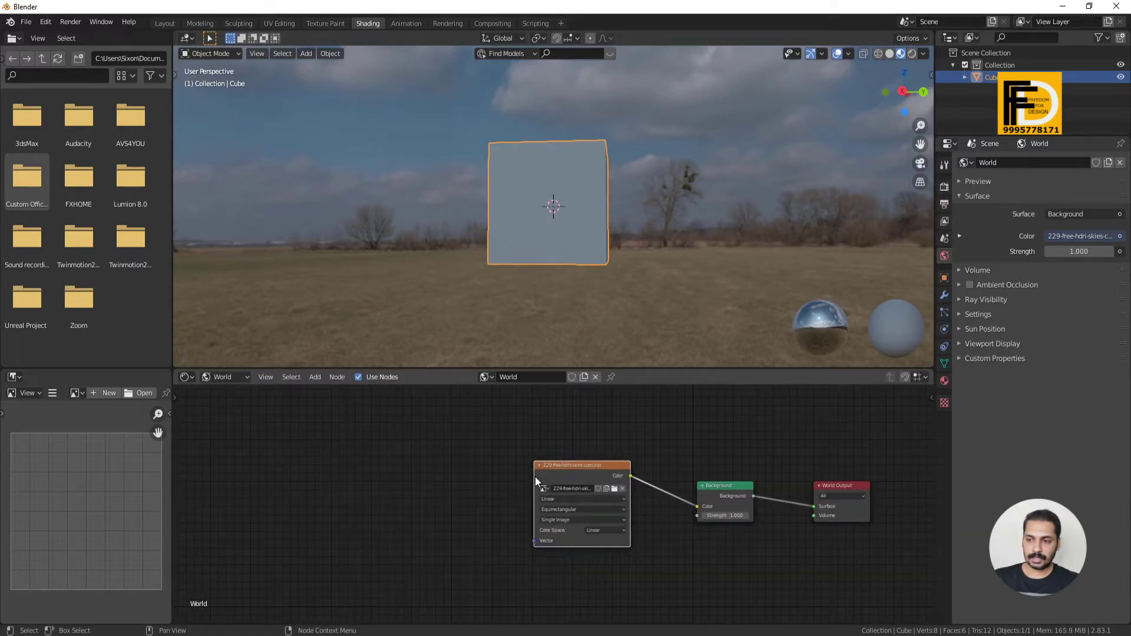
pyautogui.hotkey('ctrl', 't')
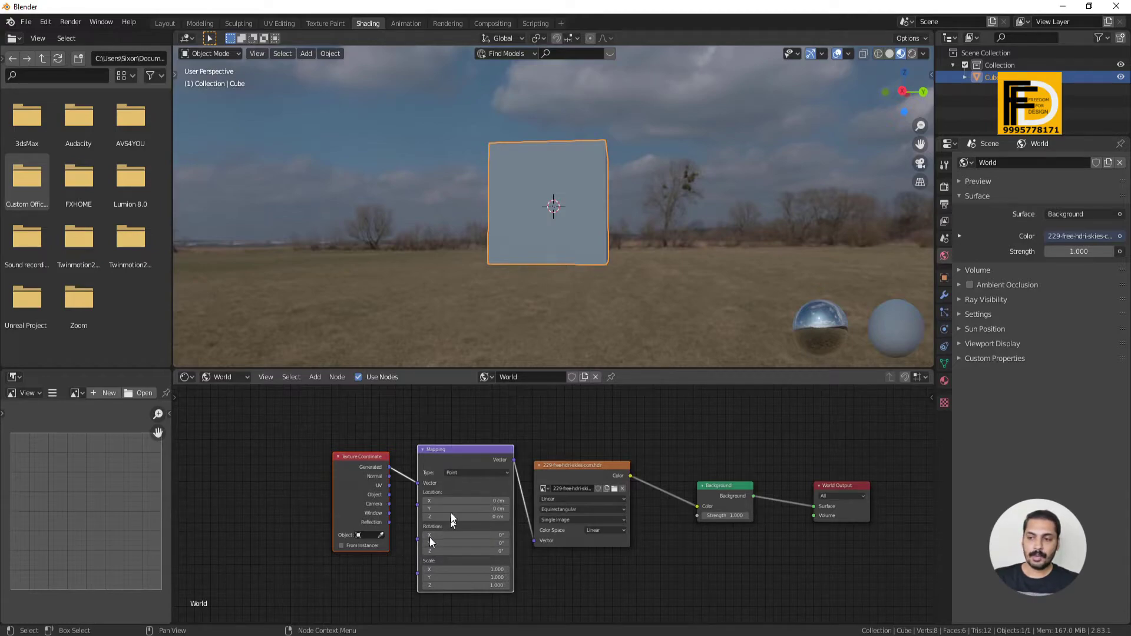
# - Rotate the HDRI background by setting the Mapping node's Z rotation to about -34.1°
pyautogui.scroll(3, 425, 538)
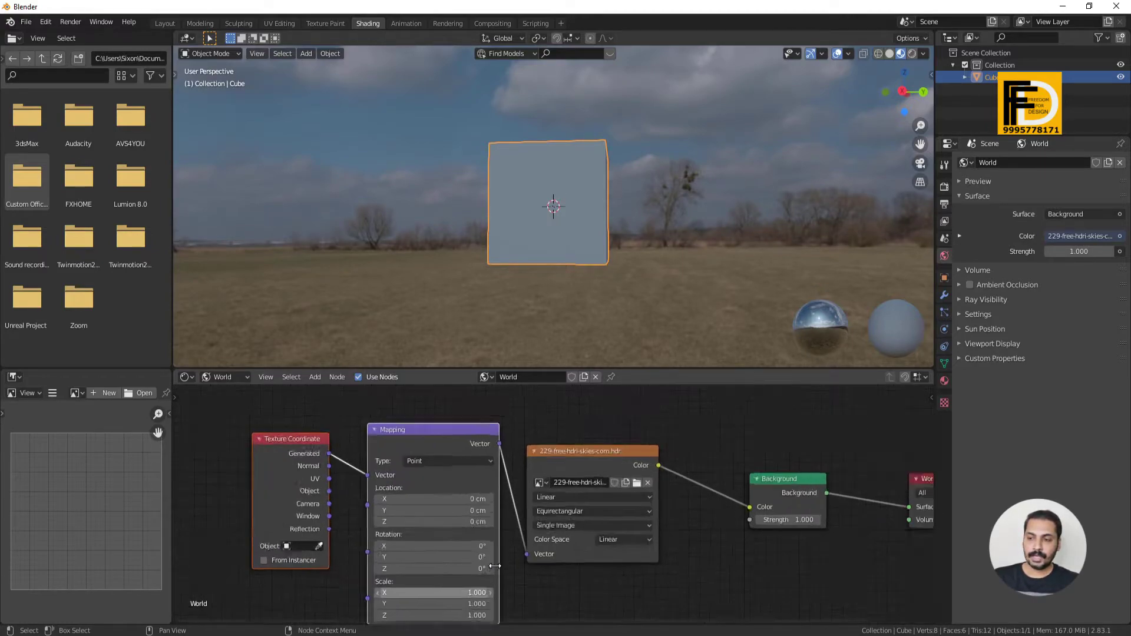
pyautogui.moveTo(415, 568); pyautogui.dragTo(377, 569)
pyautogui.moveTo(436, 569); pyautogui.dragTo(389, 568)
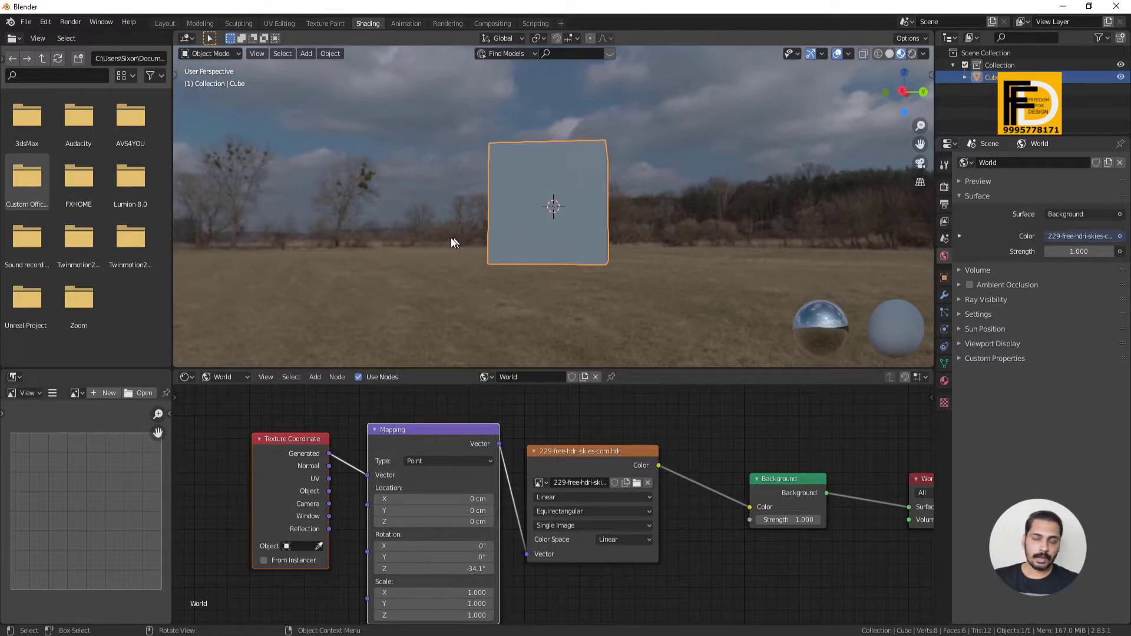
# - Adjust the Background node's Strength to change the brightness of the HDRI environment
pyautogui.scroll(-2, 466, 423)
pyautogui.moveTo(678, 454); pyautogui.dragTo(585, 443, button='middle')
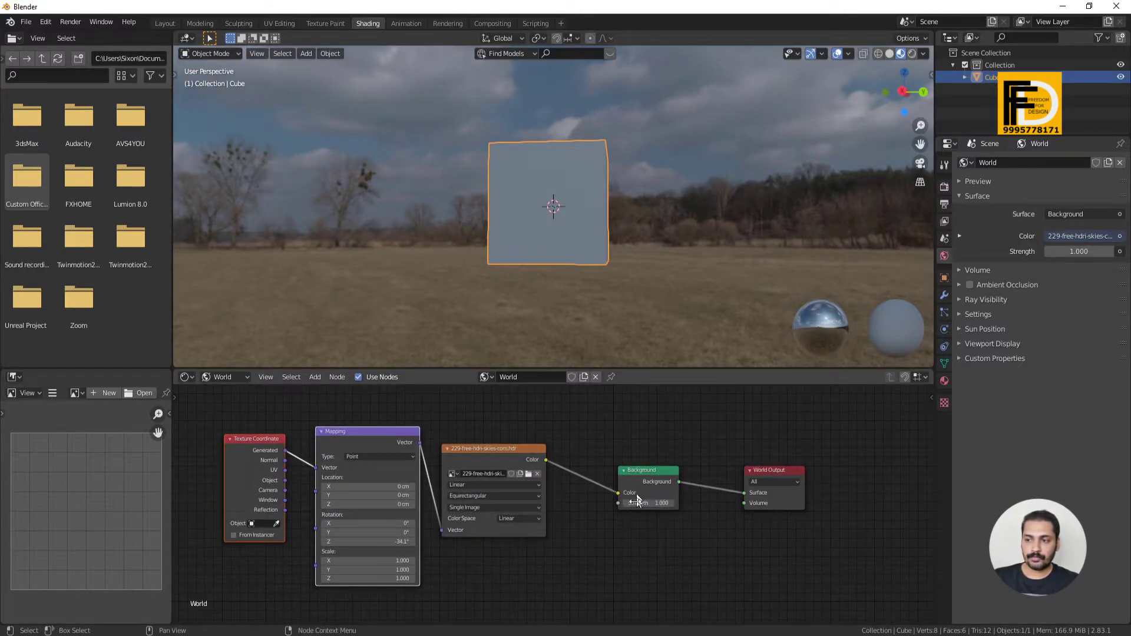
pyautogui.moveTo(638, 500); pyautogui.dragTo(695, 501)
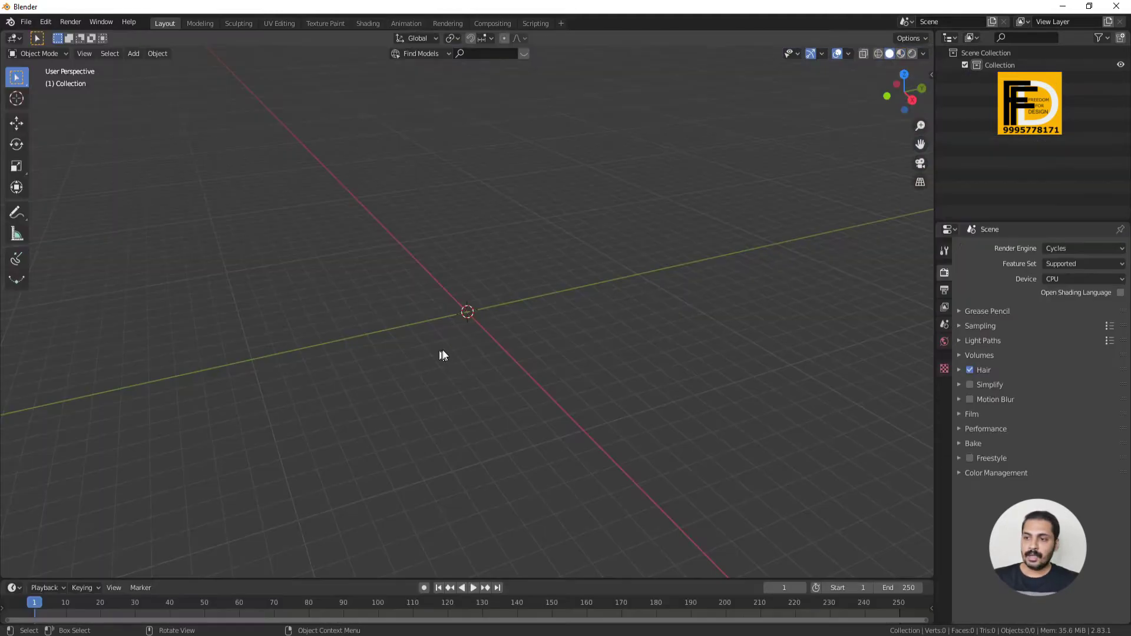
# - In Chrome, search Google for "easy hdri addon for blender 2.8" and open the Code of Art result
pyautogui.moveTo(440, 353)
pyautogui.mouseDown(button='middle')
pyautogui.moveTo(479, 372)
pyautogui.moveTo(465, 365)
pyautogui.mouseUp(button='middle')
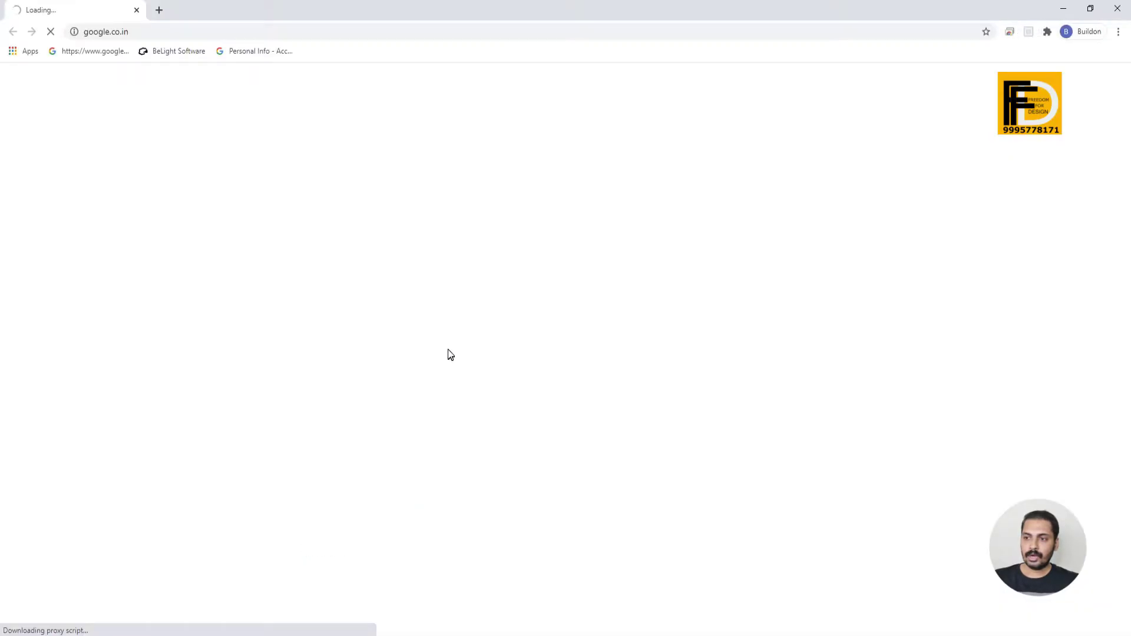
pyautogui.click(442, 272)
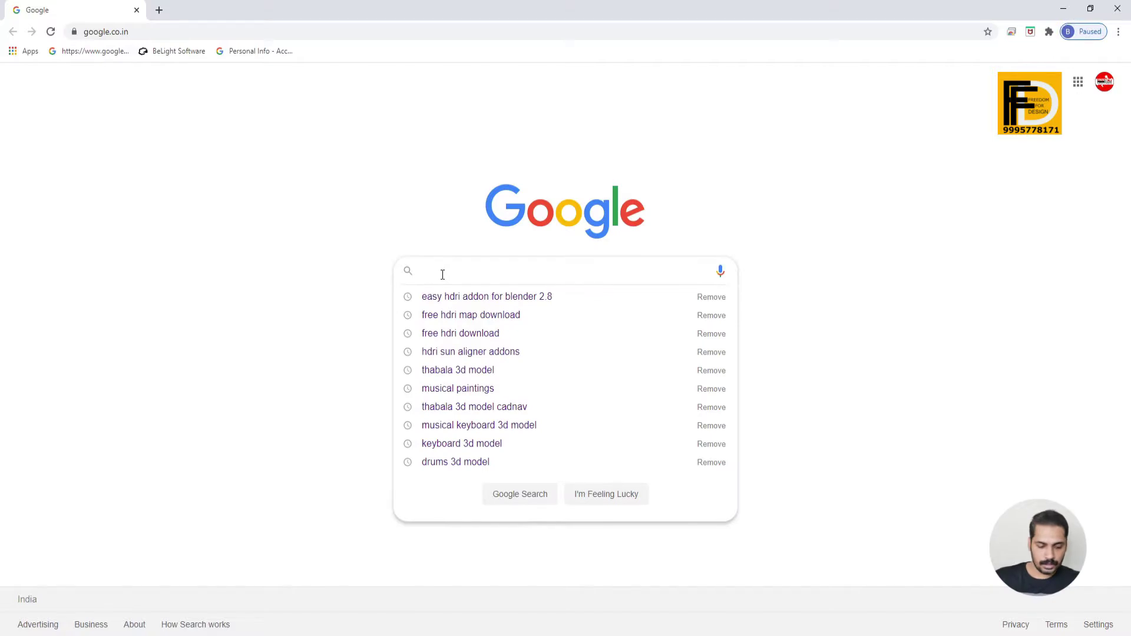
pyautogui.write('easy')
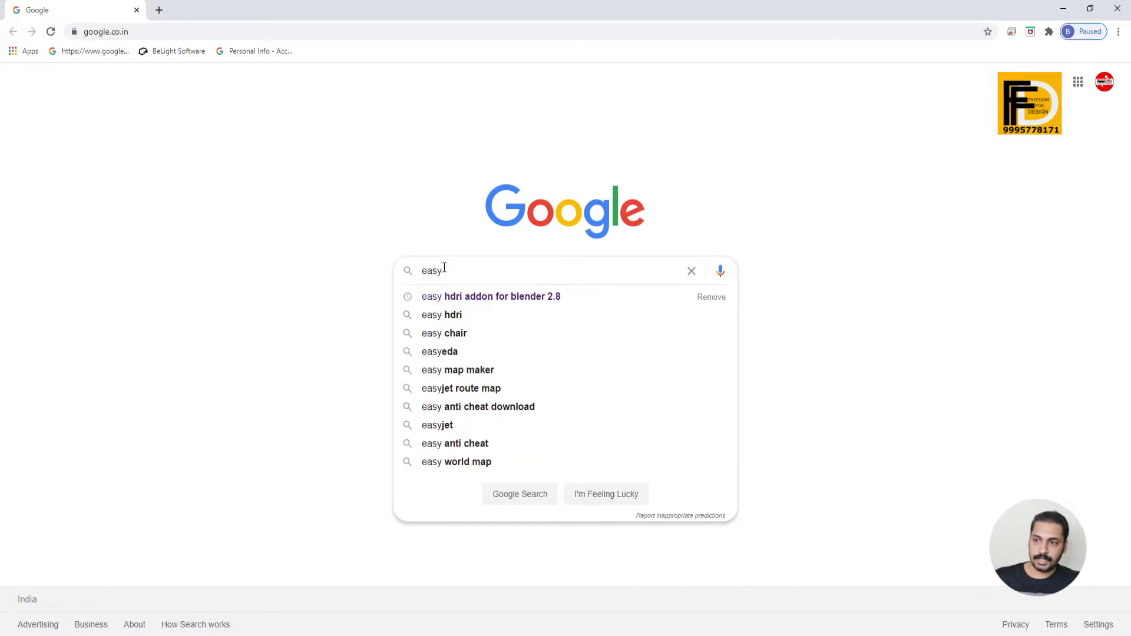
pyautogui.click(508, 299)
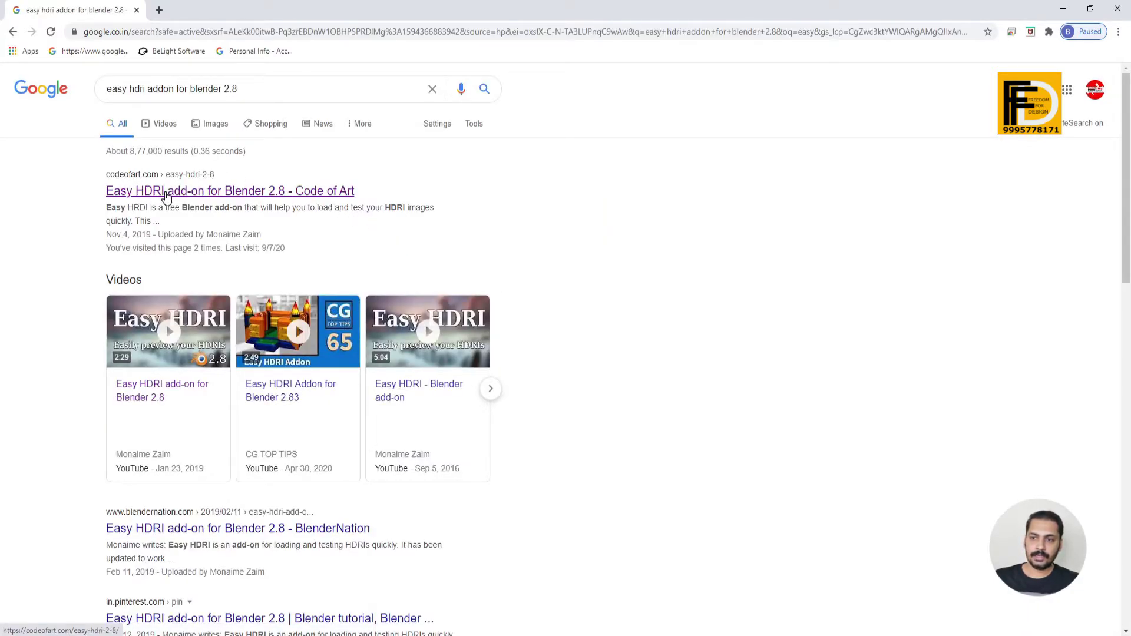
pyautogui.click(141, 191)
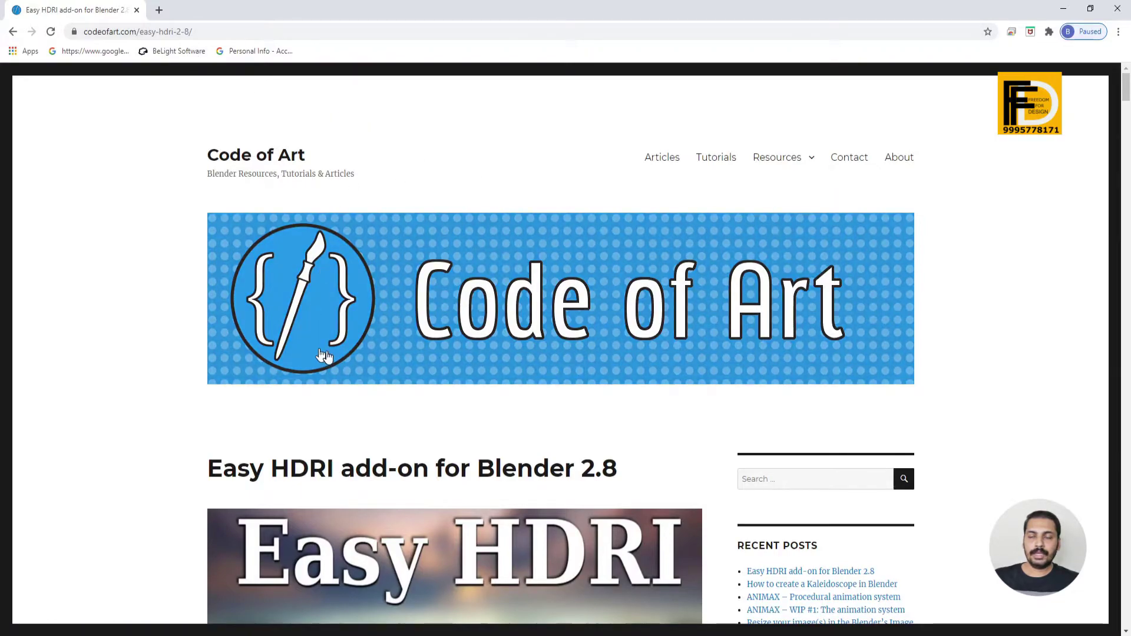
# - Look through the Easy HDRI add-on page, from its description and demo video down to the Features, Installation and Download sections
pyautogui.scroll(-1, 459, 408)
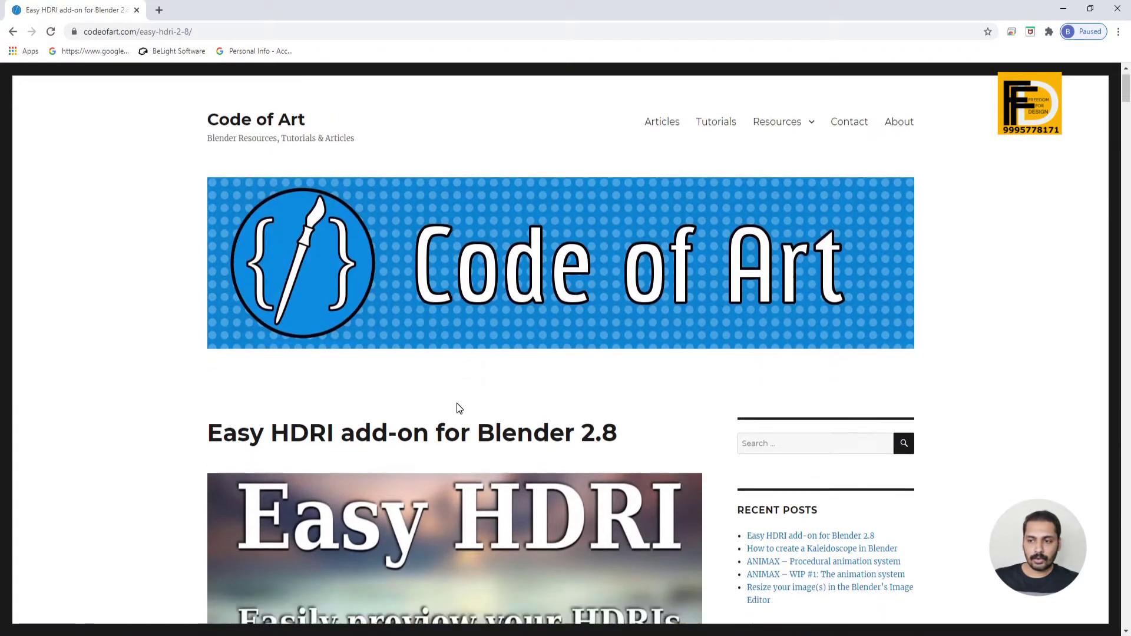
pyautogui.scroll(-8, 459, 407)
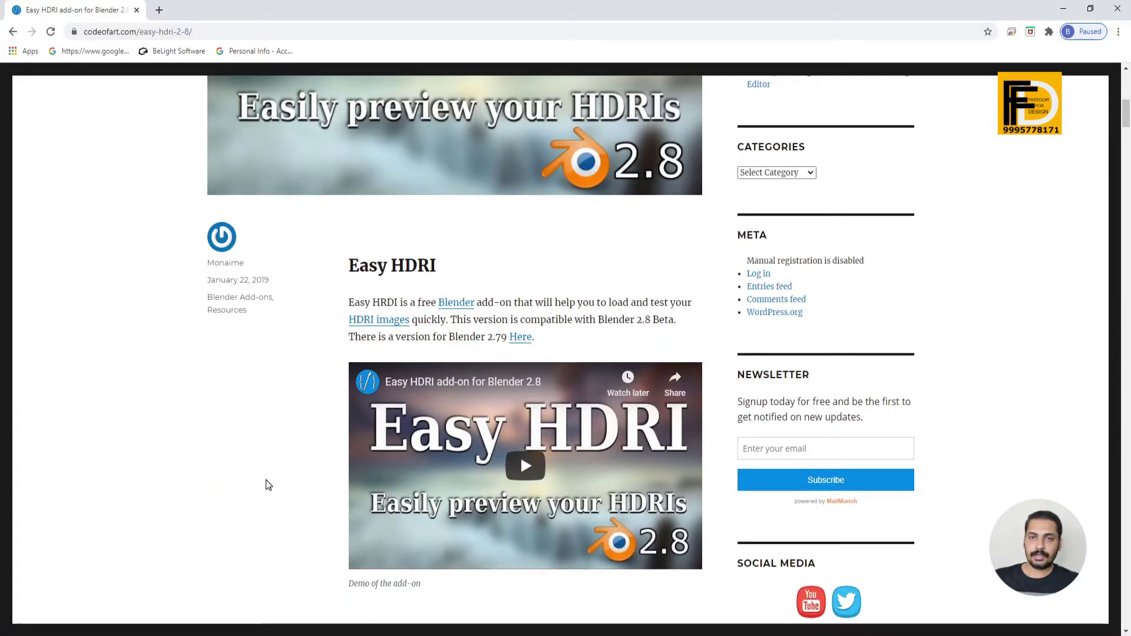
pyautogui.scroll(7, 293, 448)
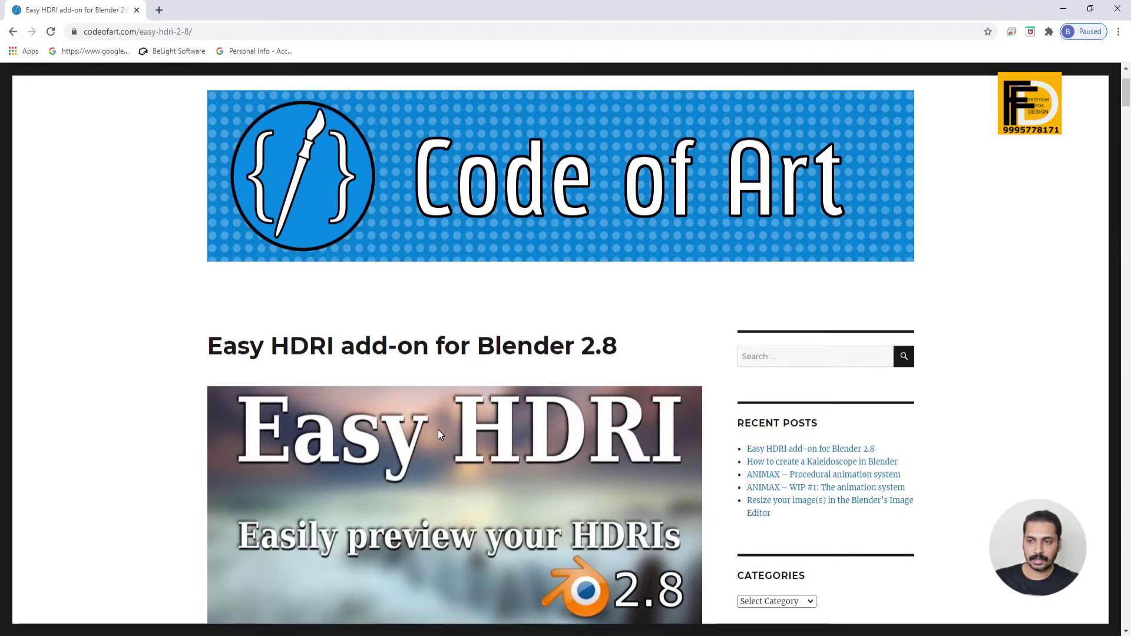
pyautogui.scroll(-15, 438, 429)
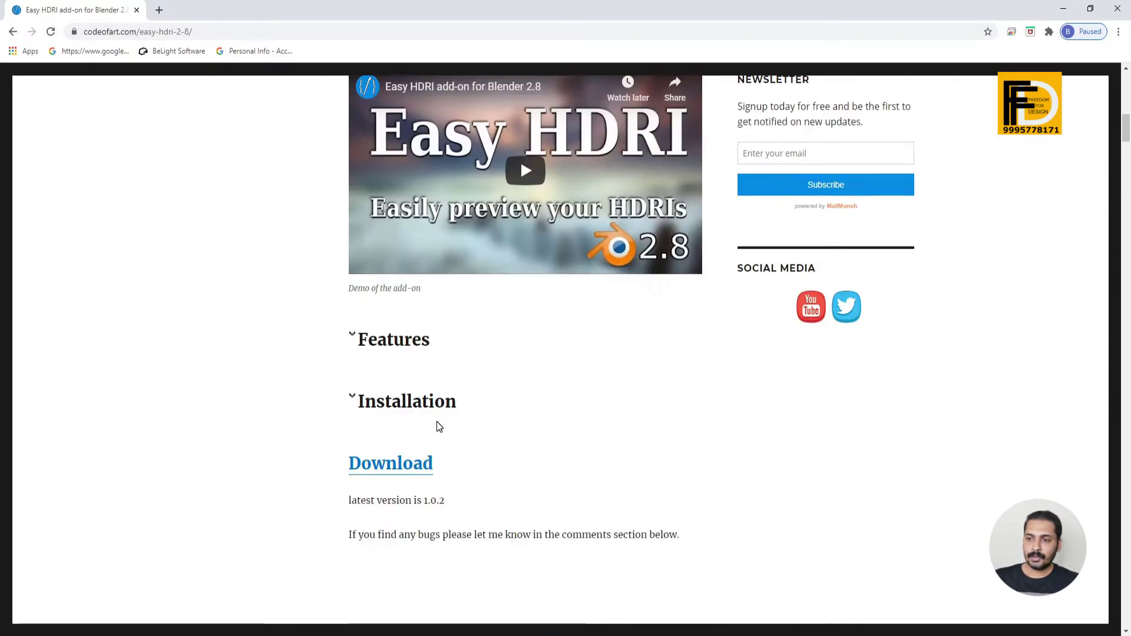
pyautogui.click(391, 334)
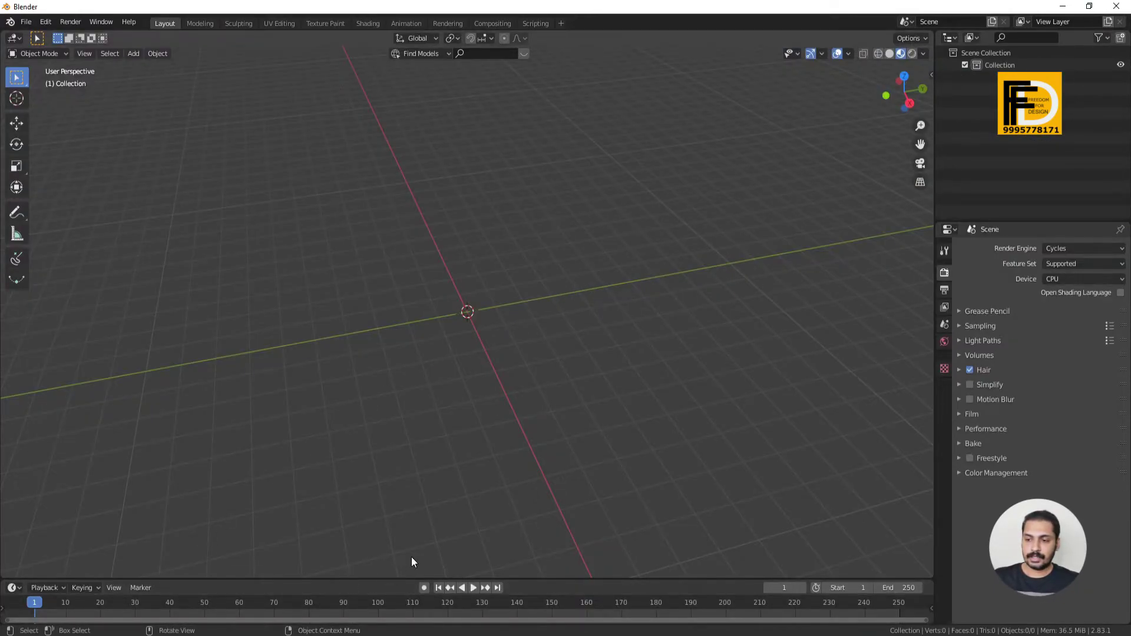
# - In Blender, install the add-on from EasyHDRI-1.0.2.zip in the Blender addons folder on the Desktop
pyautogui.click(47, 21)
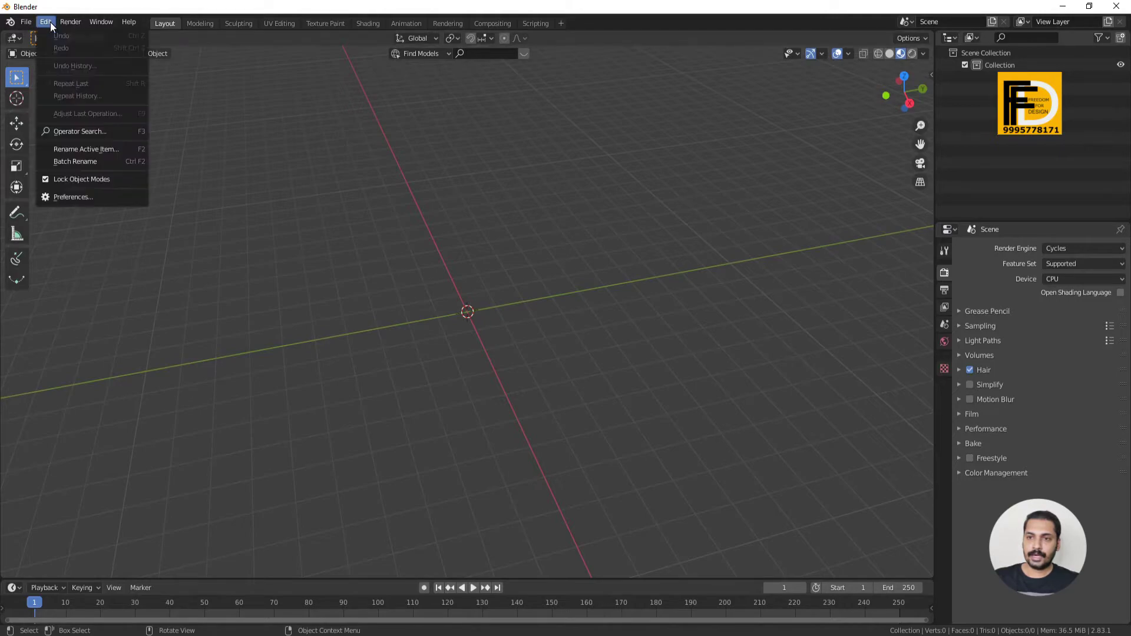
pyautogui.click(84, 196)
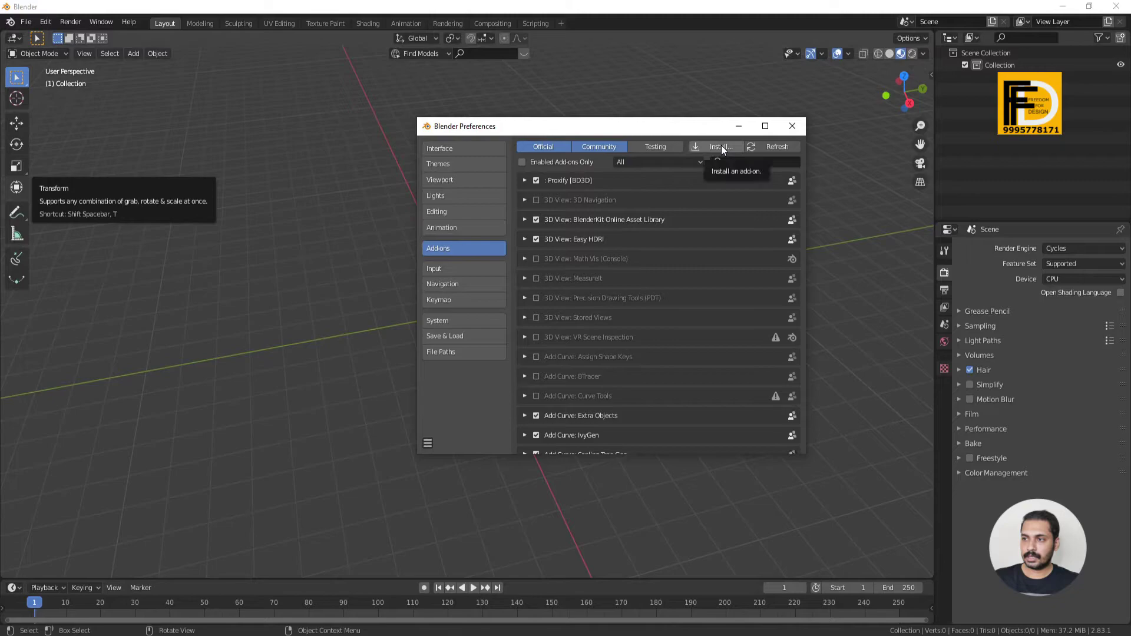
pyautogui.click(721, 145)
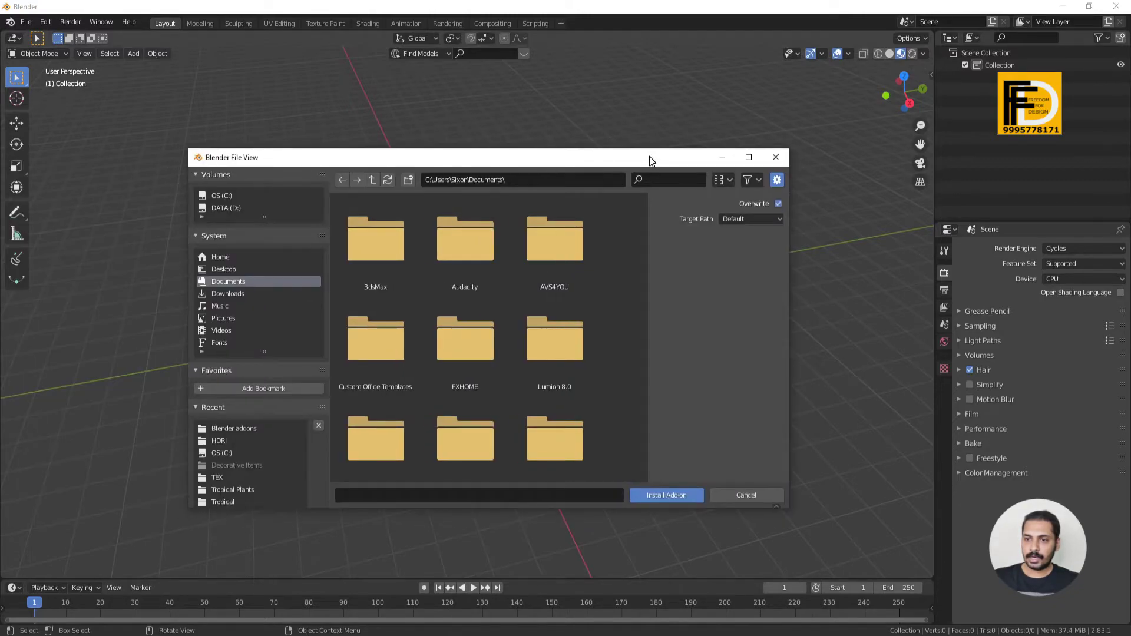
pyautogui.click(232, 269)
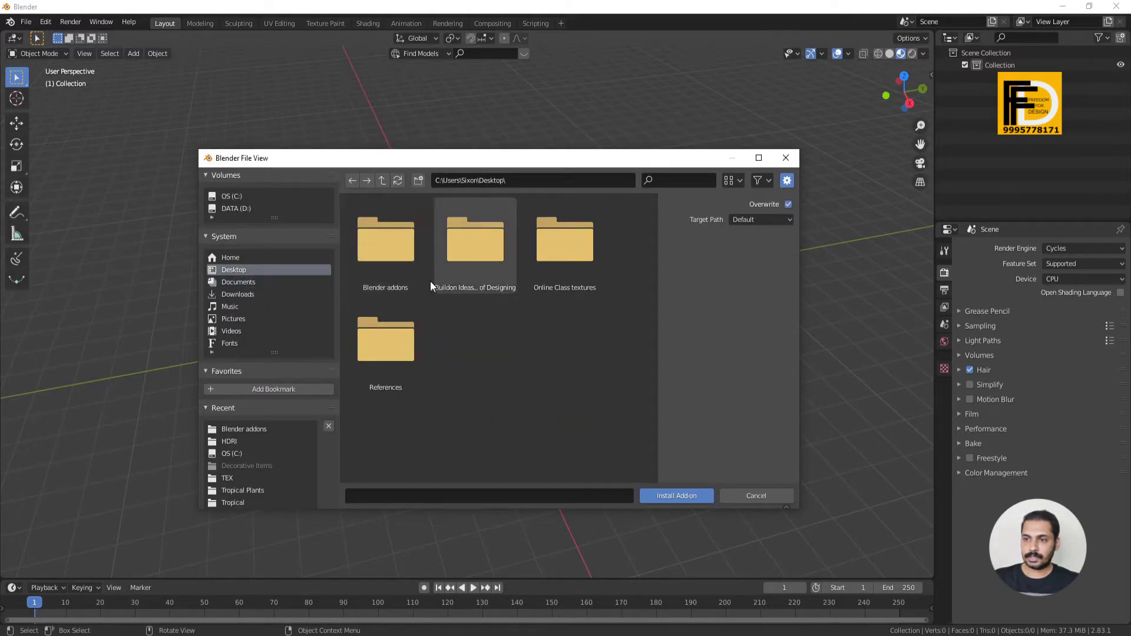
pyautogui.doubleClick(384, 250)
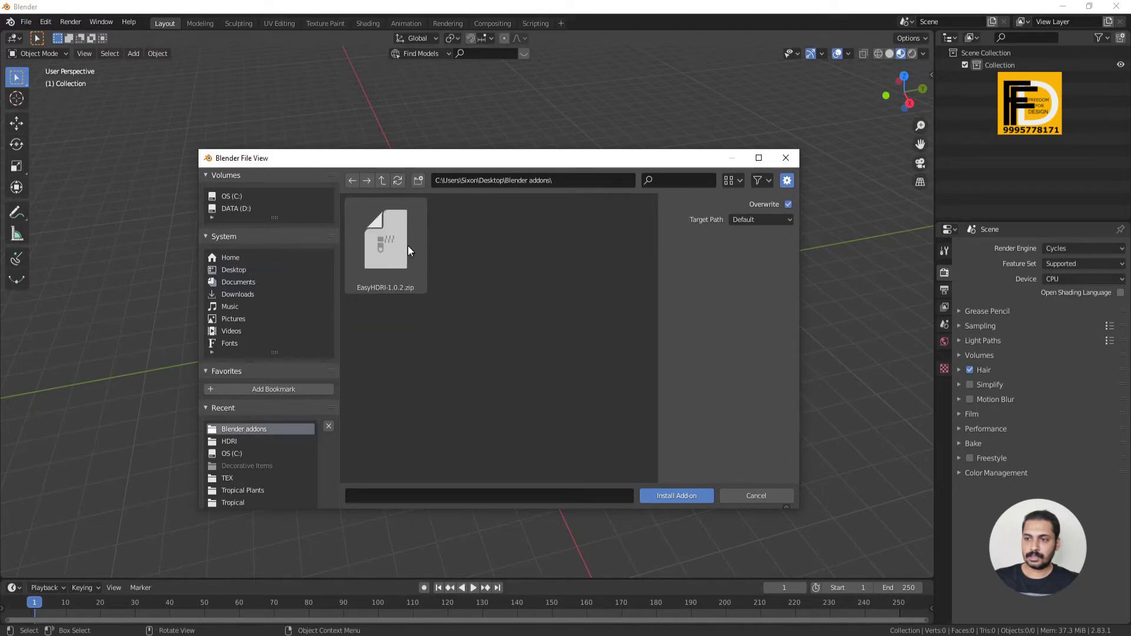
pyautogui.click(380, 245)
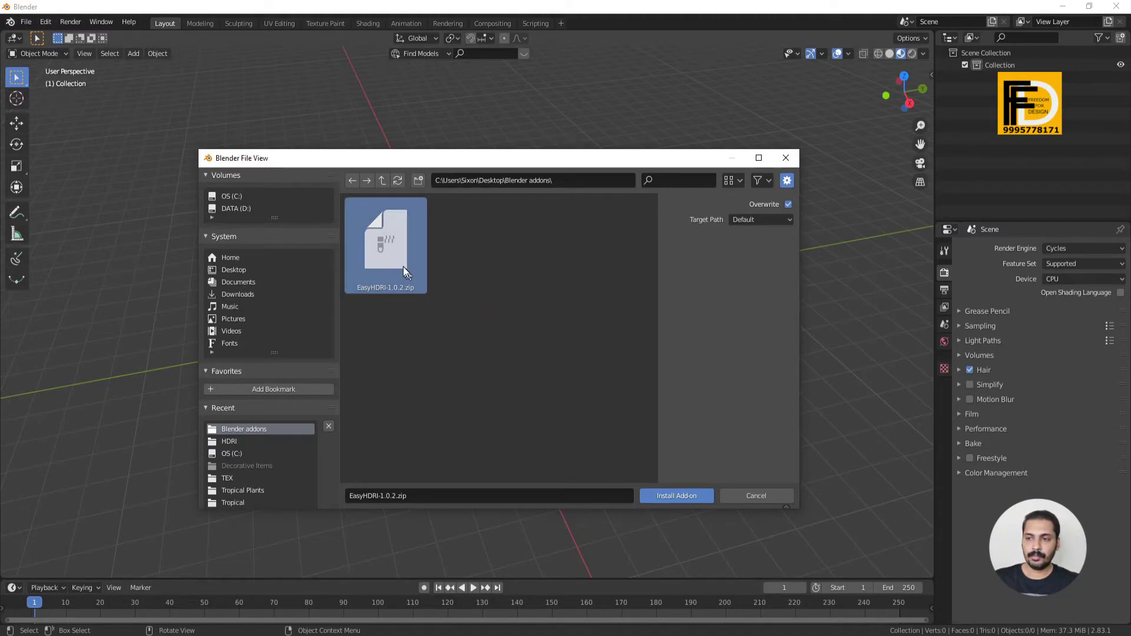
pyautogui.click(679, 494)
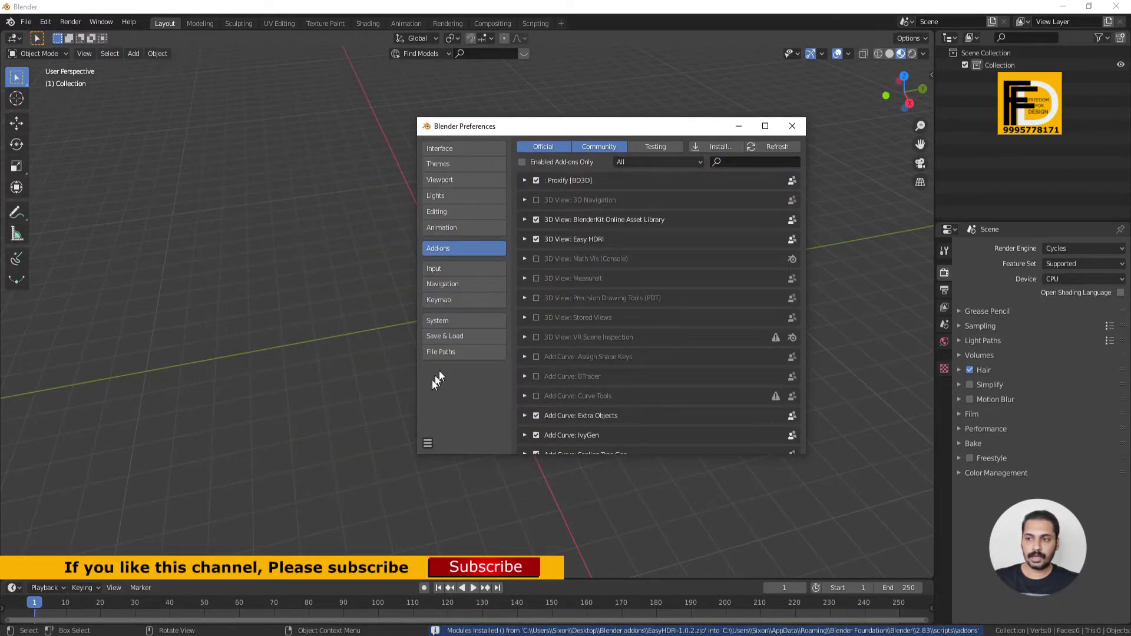
# - Save the user preferences after the Easy HDRI installation and close the Preferences window
pyautogui.click(428, 443)
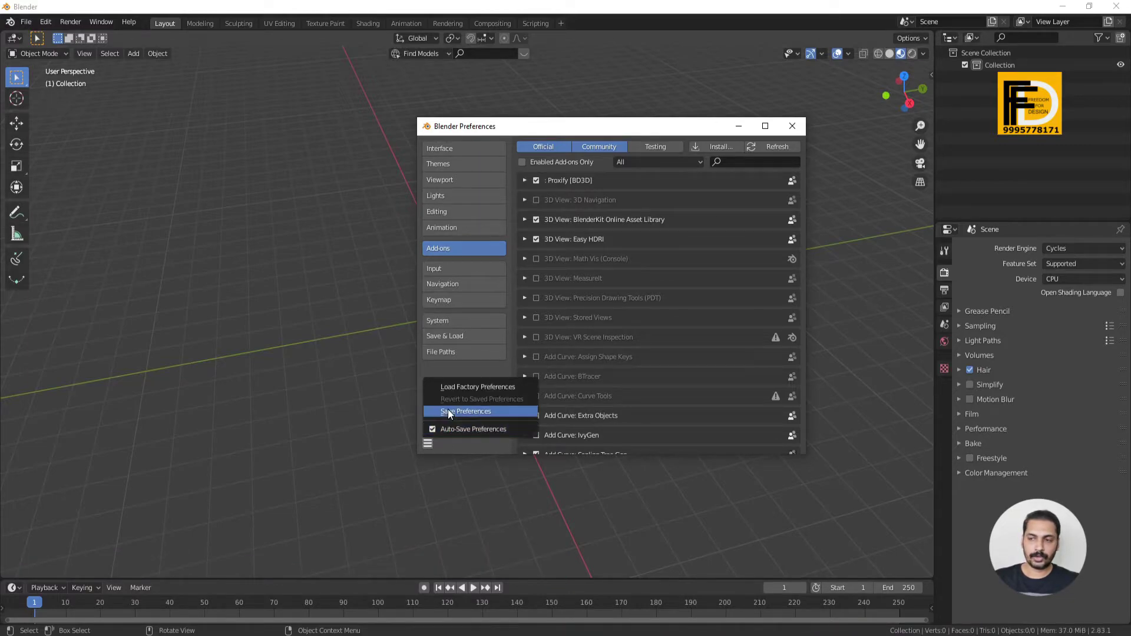
pyautogui.click(448, 412)
pyautogui.click(792, 126)
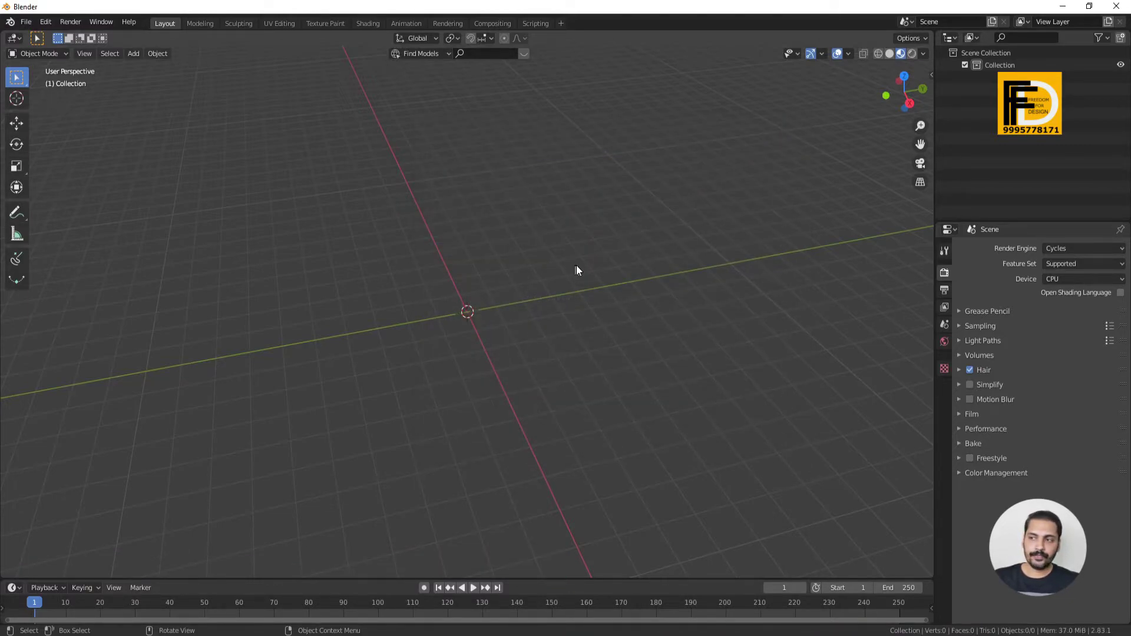
# - Bring up the Easy HDRI add-on's controls in the 3D viewport sidebar
pyautogui.moveTo(576, 271); pyautogui.dragTo(445, 223, button='middle')
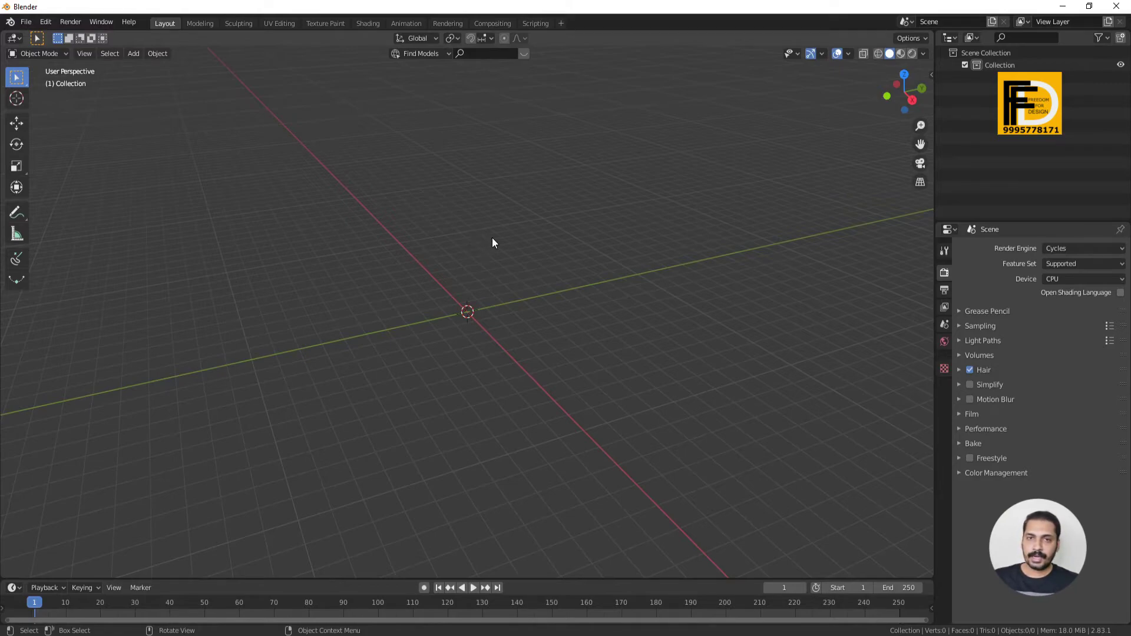
pyautogui.press('n')
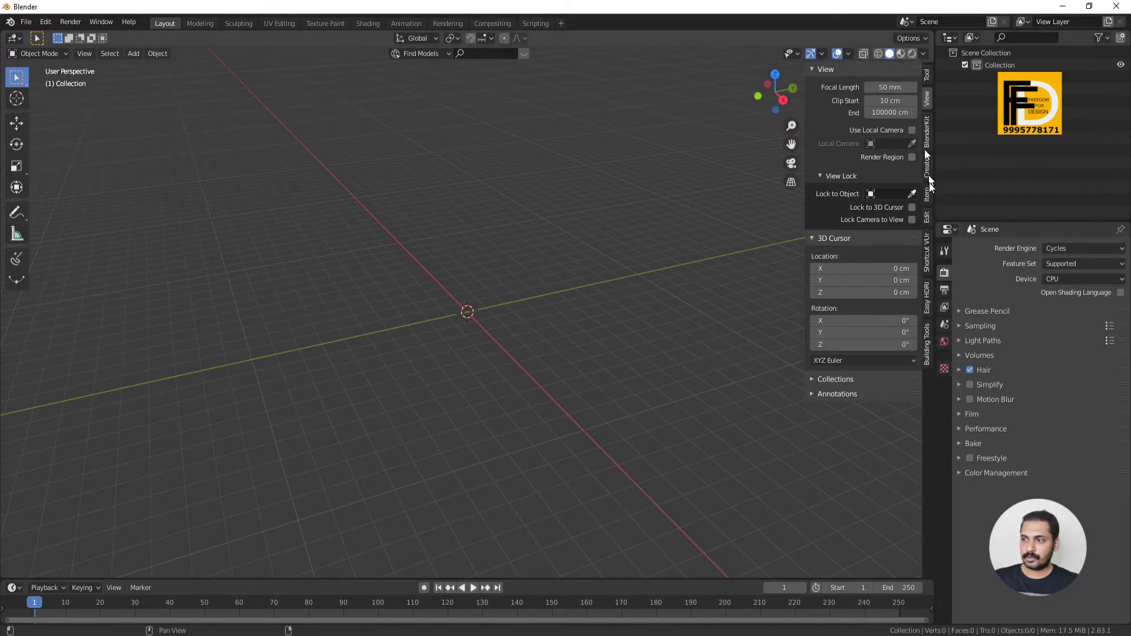
pyautogui.click(928, 297)
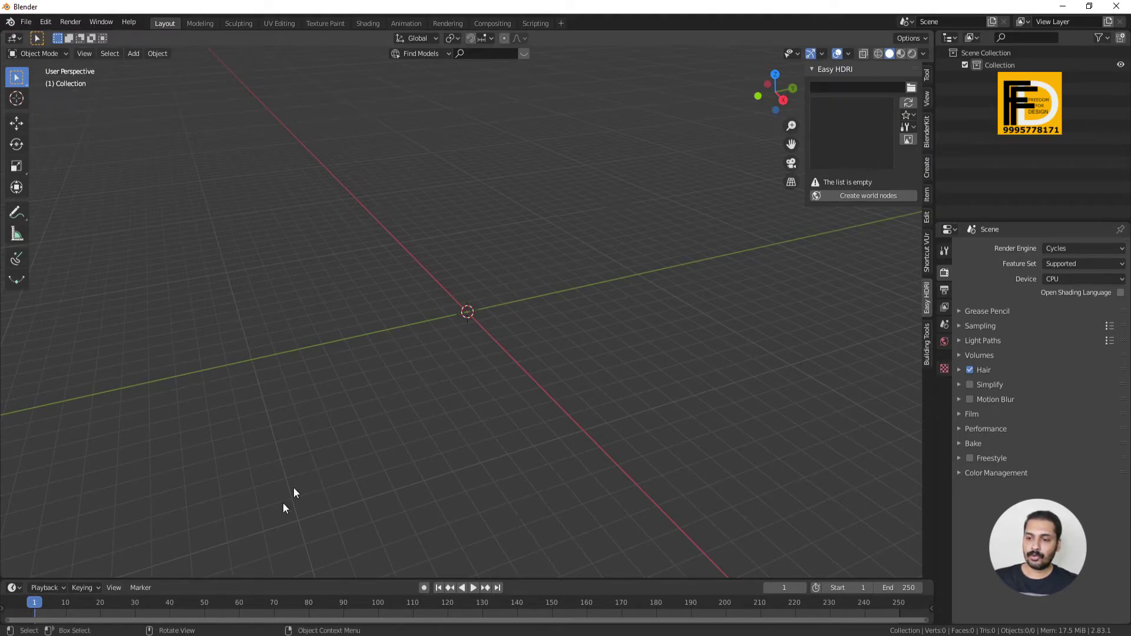
# - Assign the D:\HDRI folder to Easy HDRI as its image source
pyautogui.hotkey('alt', 'Tab')
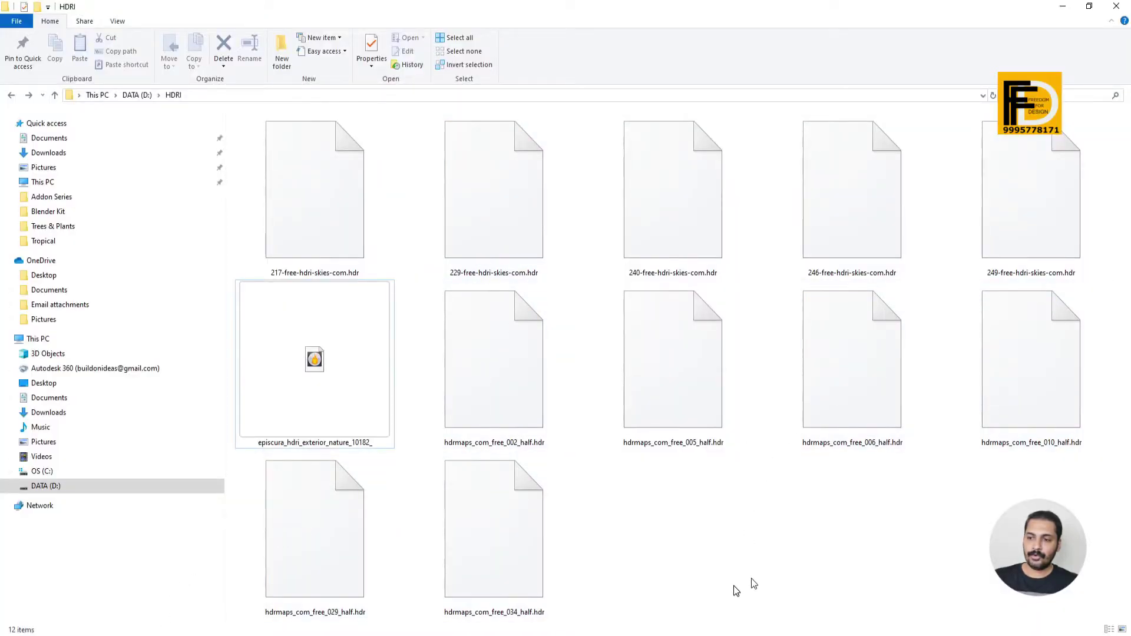
pyautogui.hotkey('alt', 'Tab')
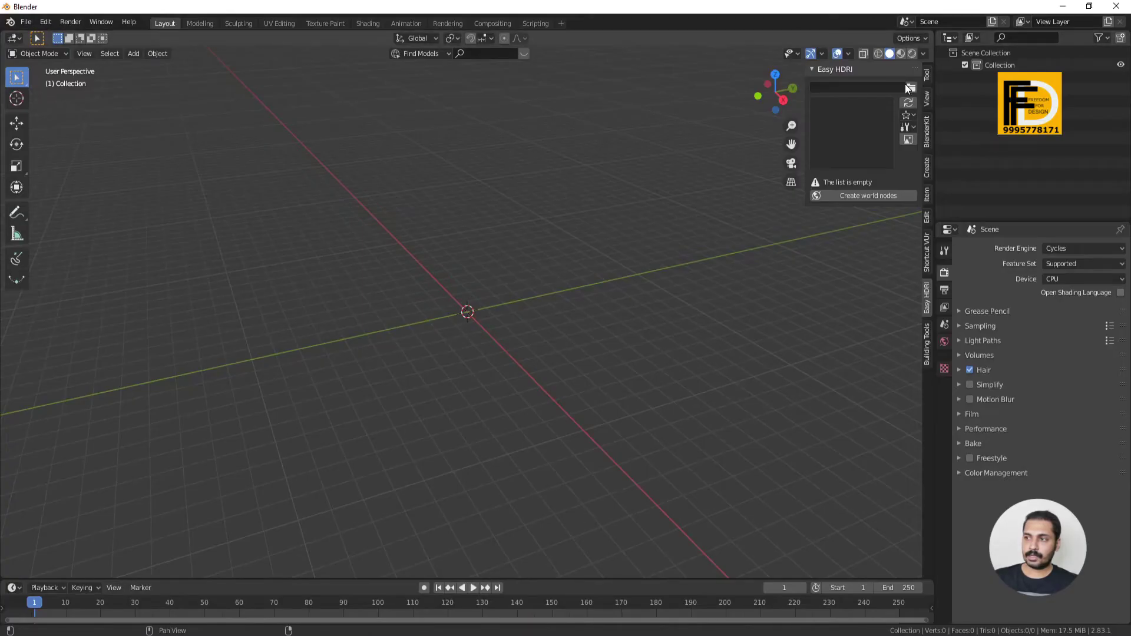
pyautogui.click(908, 87)
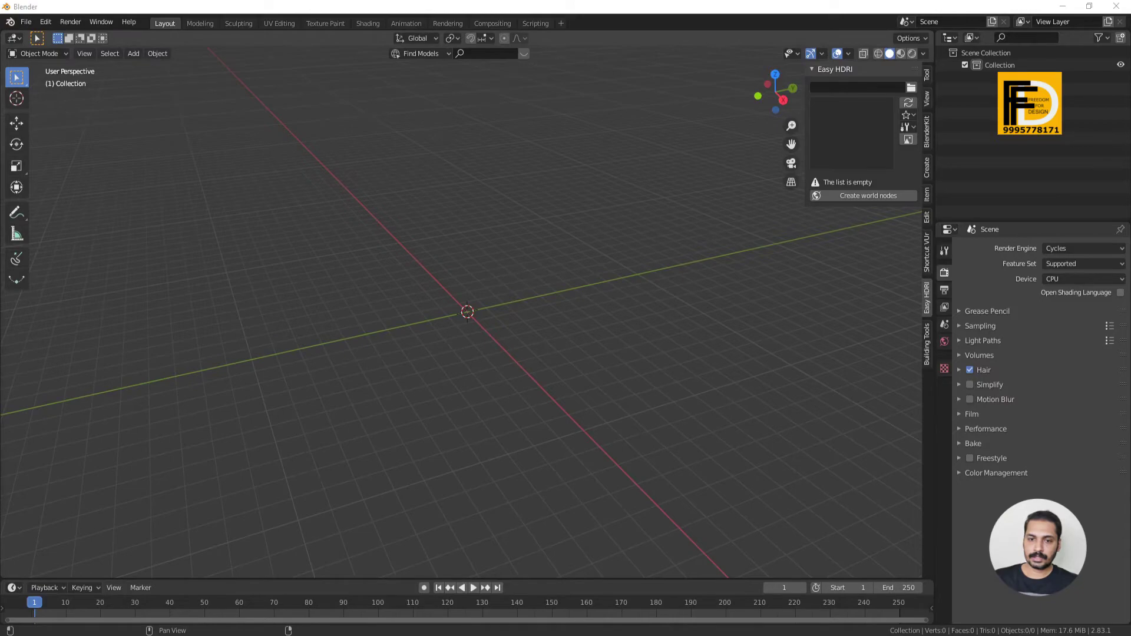
pyautogui.click(269, 169)
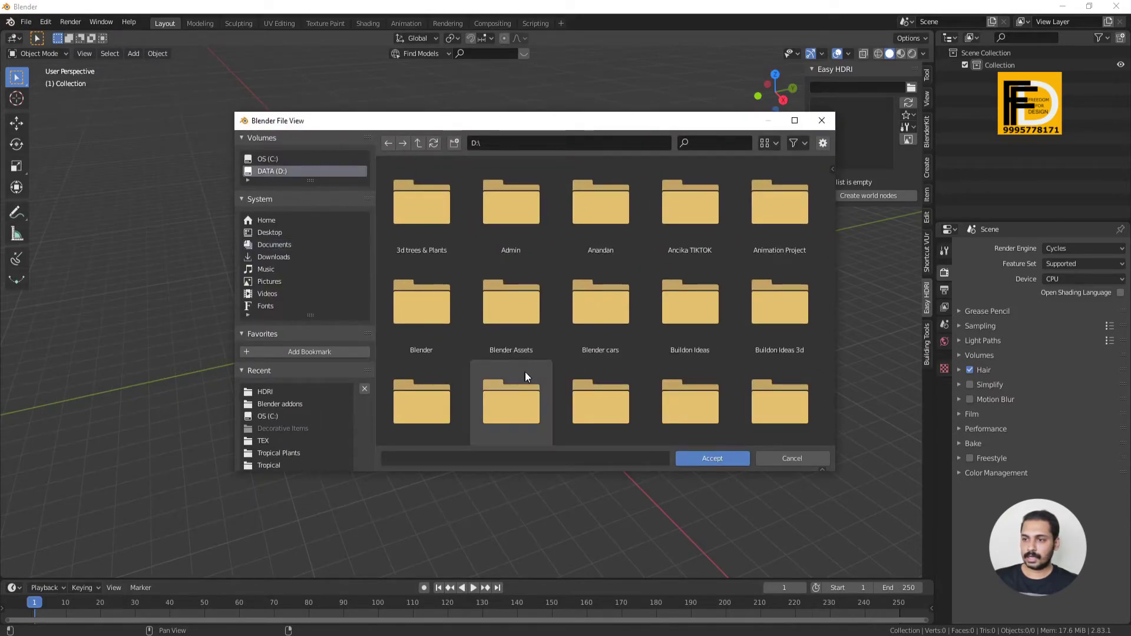
pyautogui.scroll(-5, 533, 368)
pyautogui.doubleClick(615, 331)
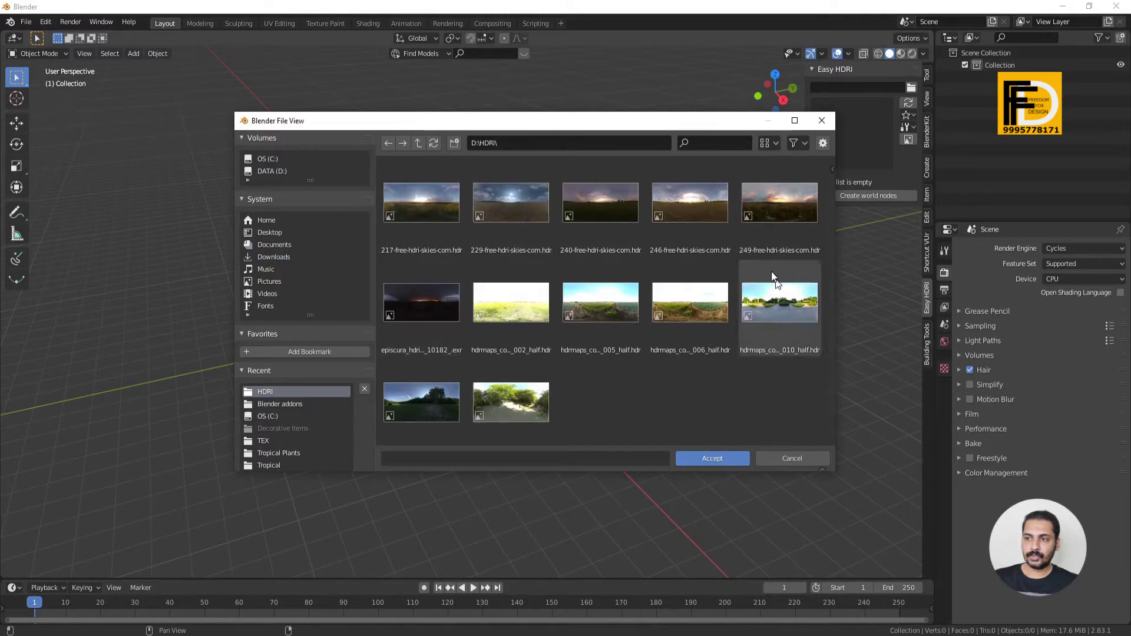
pyautogui.click(705, 458)
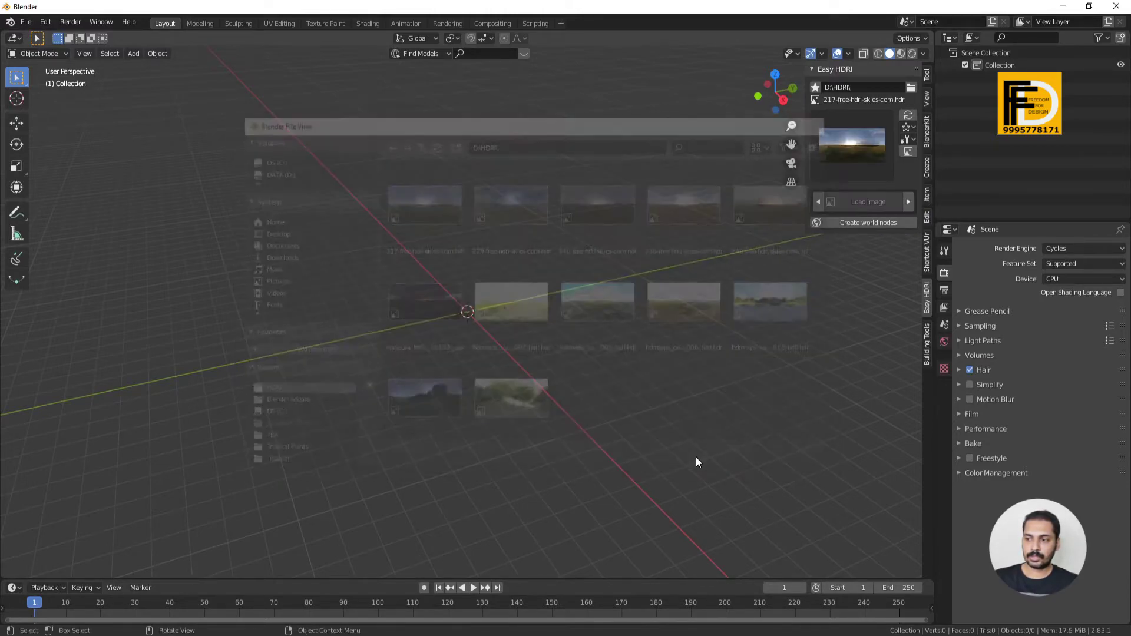
# - View the Easy HDRI thumbnail list, and save the current setup with the assigned HDRI folder as the startup file
pyautogui.click(833, 155)
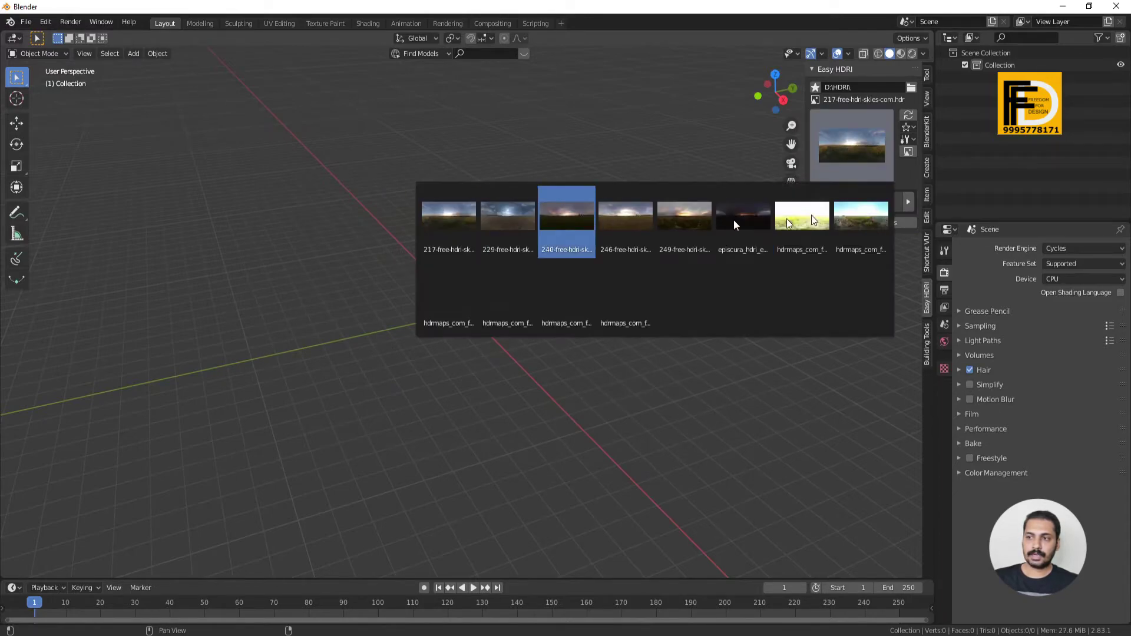
pyautogui.click(26, 21)
pyautogui.moveTo(44, 250)
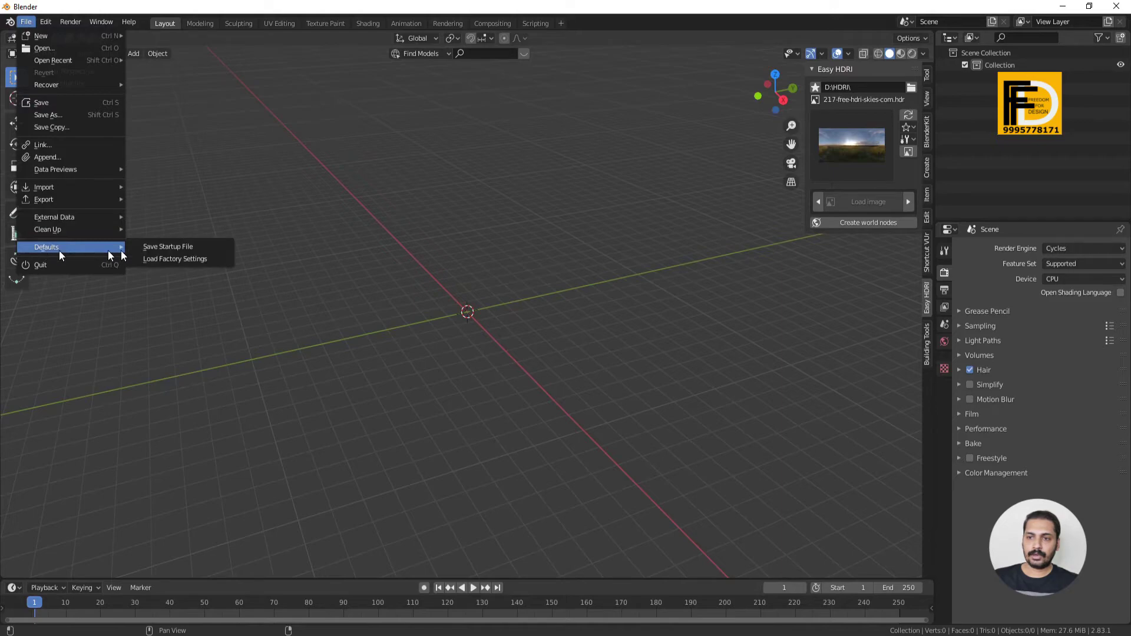
pyautogui.click(167, 248)
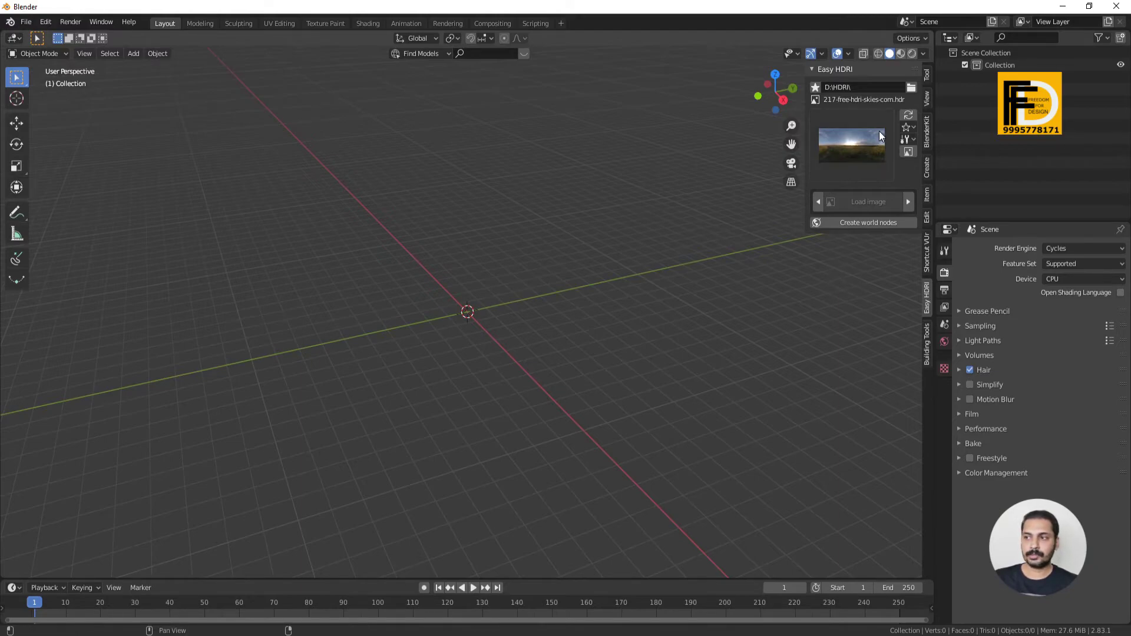
# - Create the Easy HDRI world nodes using the 217-free-hdri-skies-com.hdr image
pyautogui.click(846, 143)
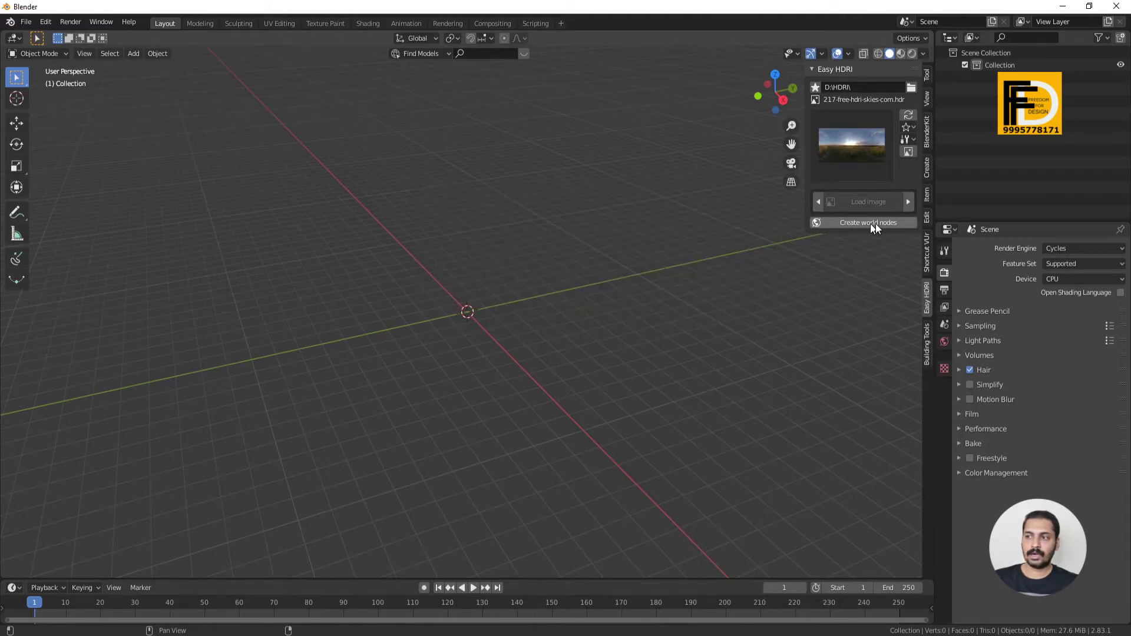
pyautogui.click(864, 224)
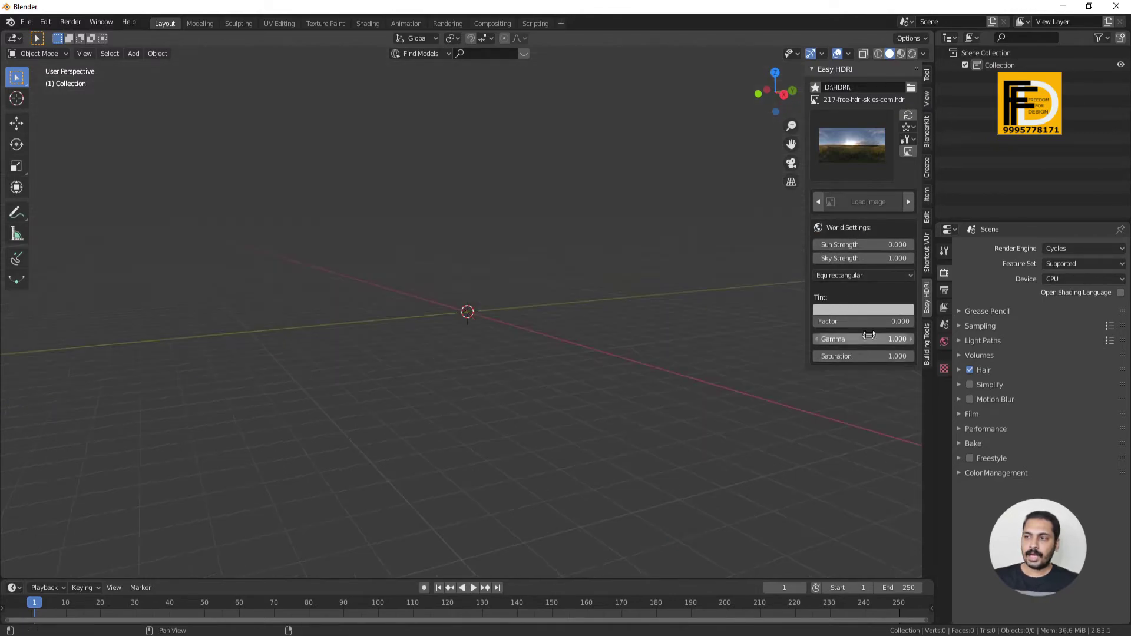
pyautogui.moveTo(434, 220); pyautogui.dragTo(531, 305, button='middle')
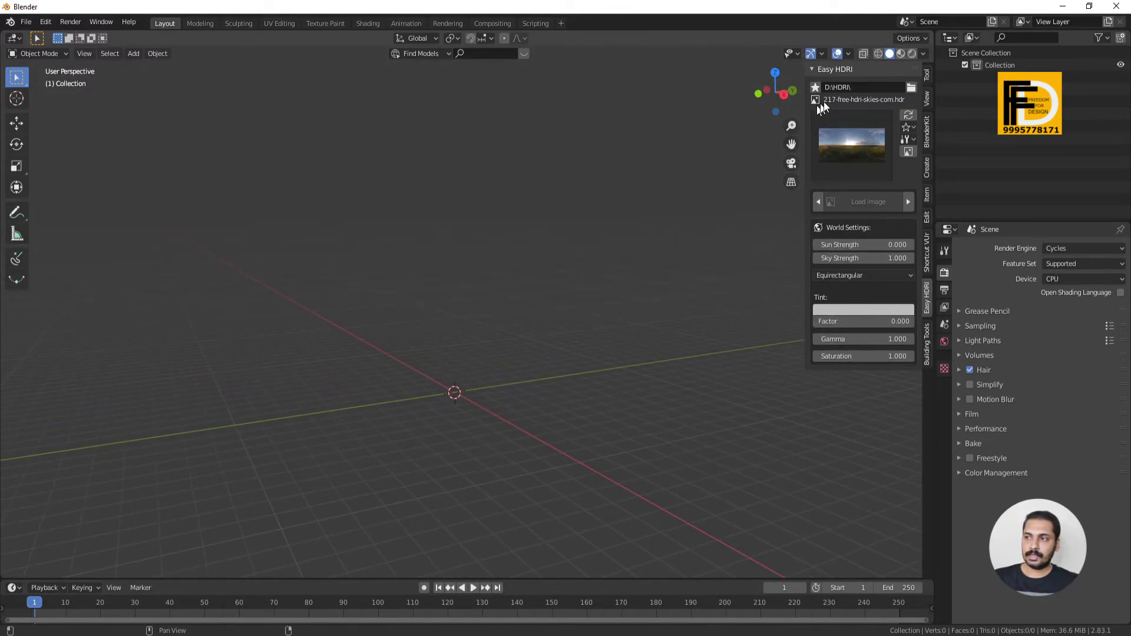
# - Switch the Layout viewport to Material Preview shading and light it with the scene world
pyautogui.click(901, 53)
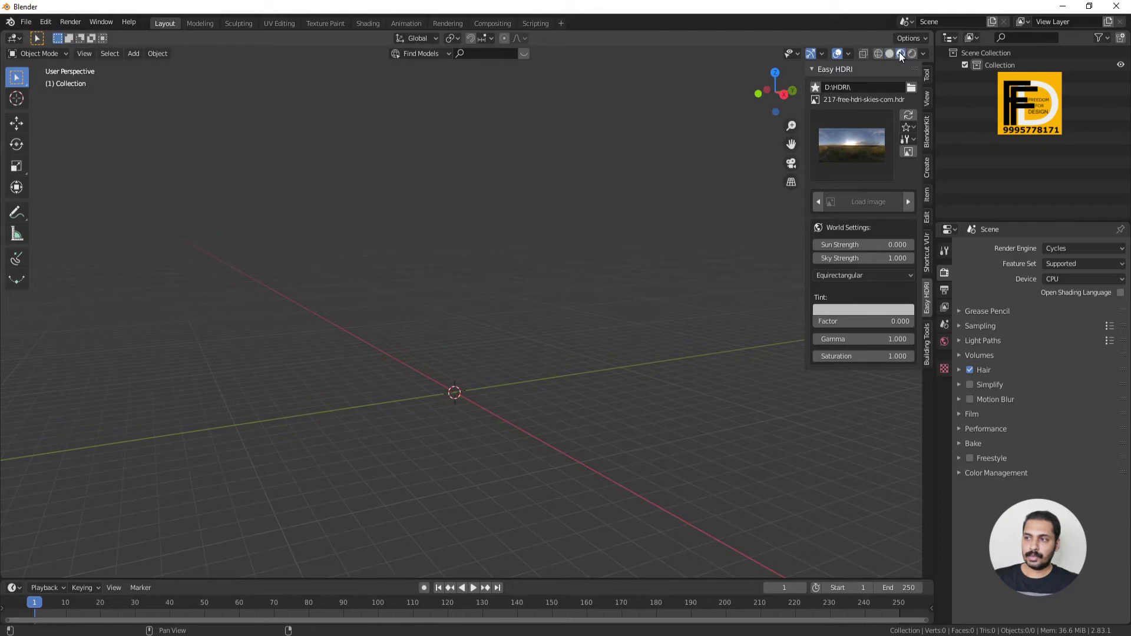
pyautogui.click(923, 53)
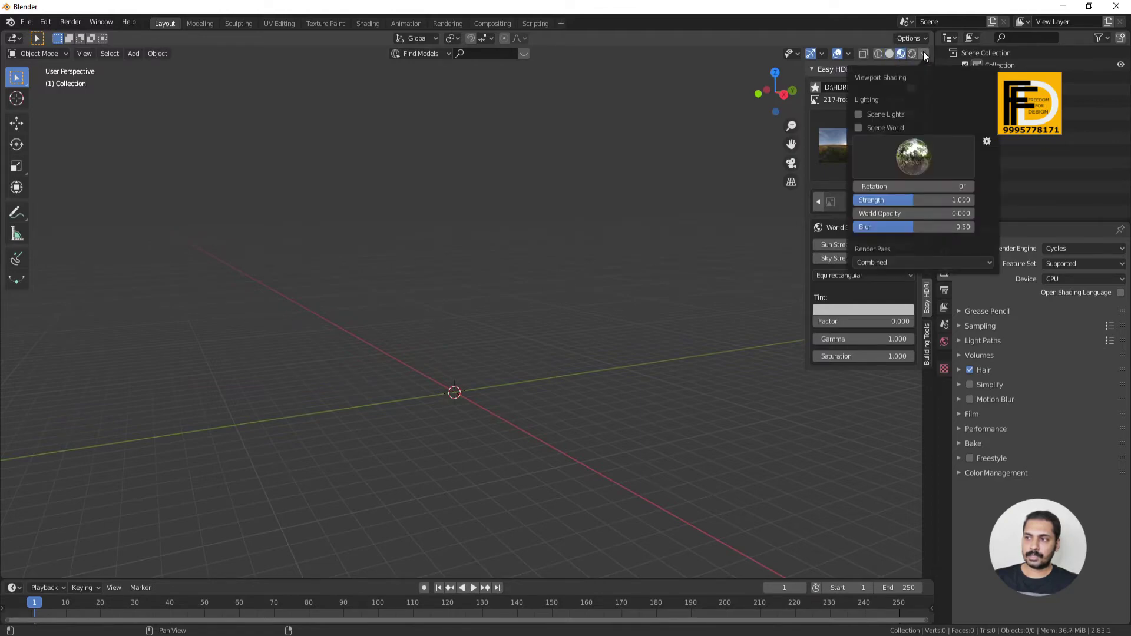
pyautogui.click(861, 113)
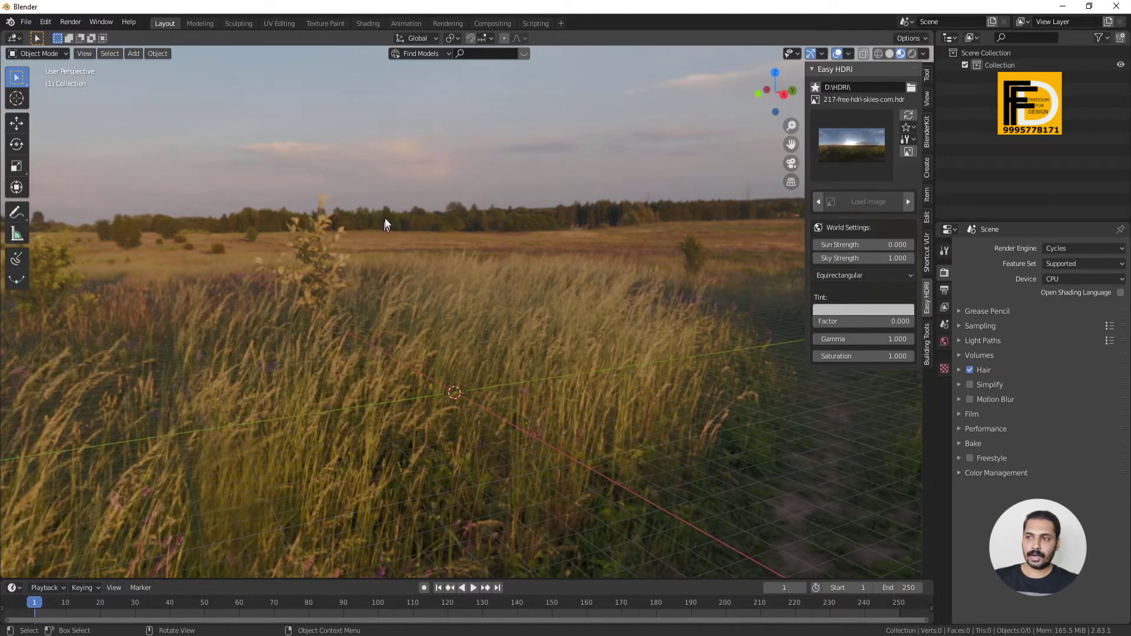
# - In the Shading workspace, enable Scene World lighting for the 3D viewport and view the HDRI sky
pyautogui.click(362, 23)
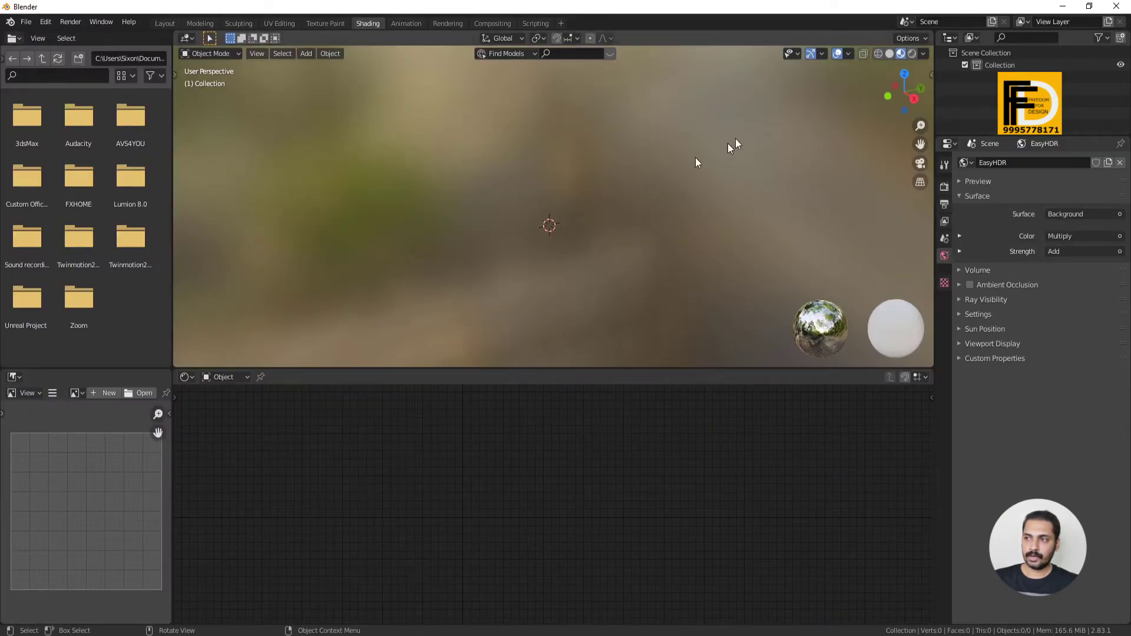
pyautogui.click(923, 53)
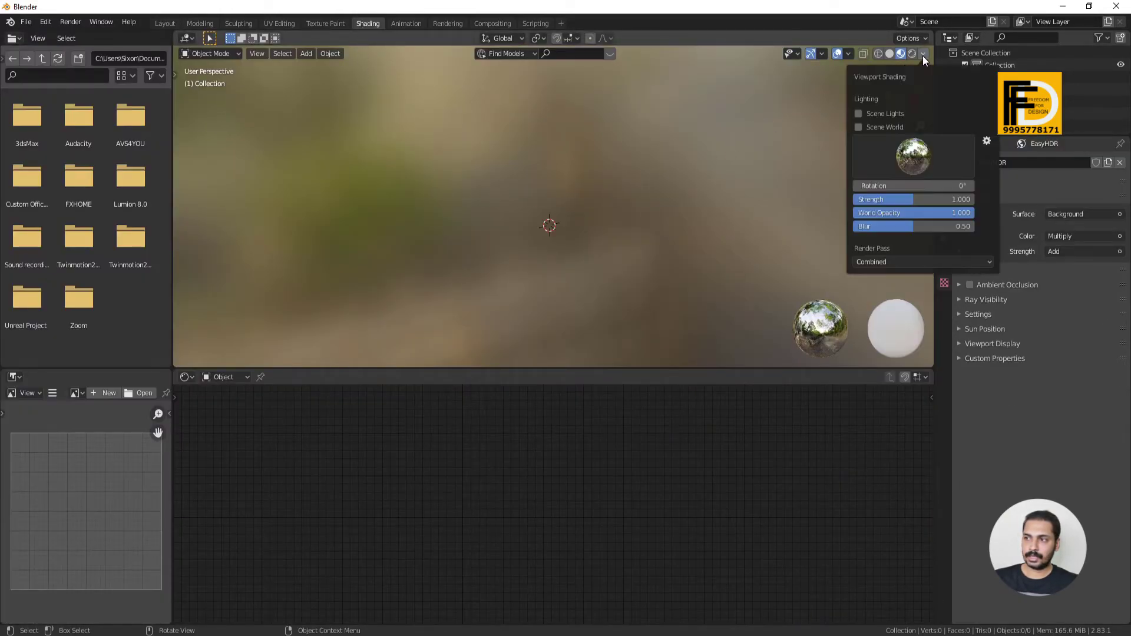
pyautogui.click(859, 128)
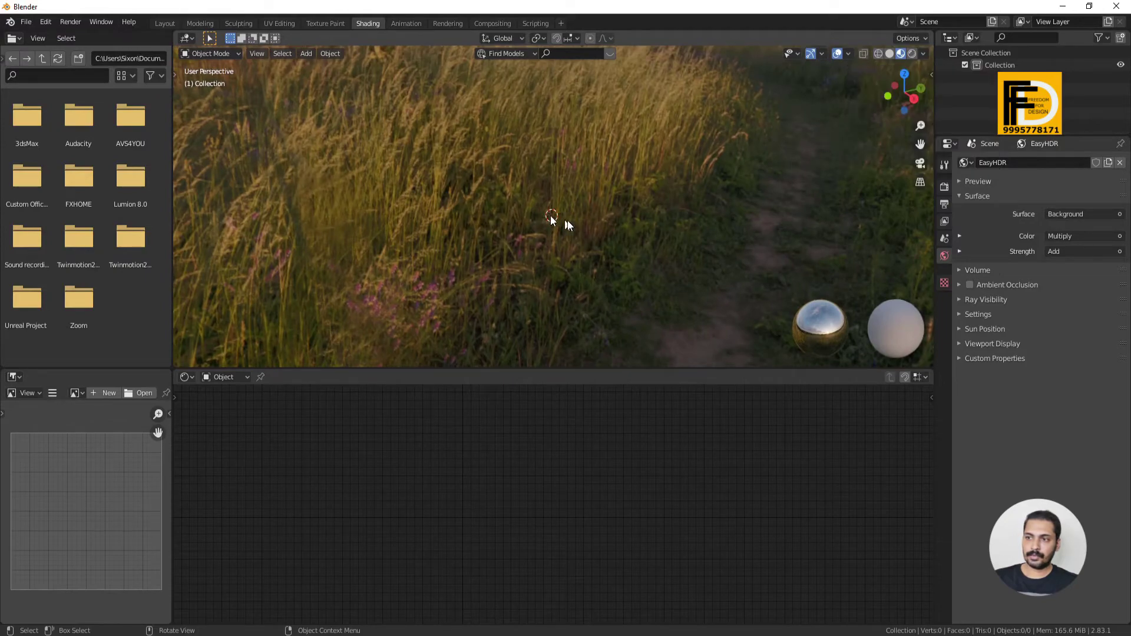
pyautogui.moveTo(568, 221); pyautogui.dragTo(593, 156, button='middle')
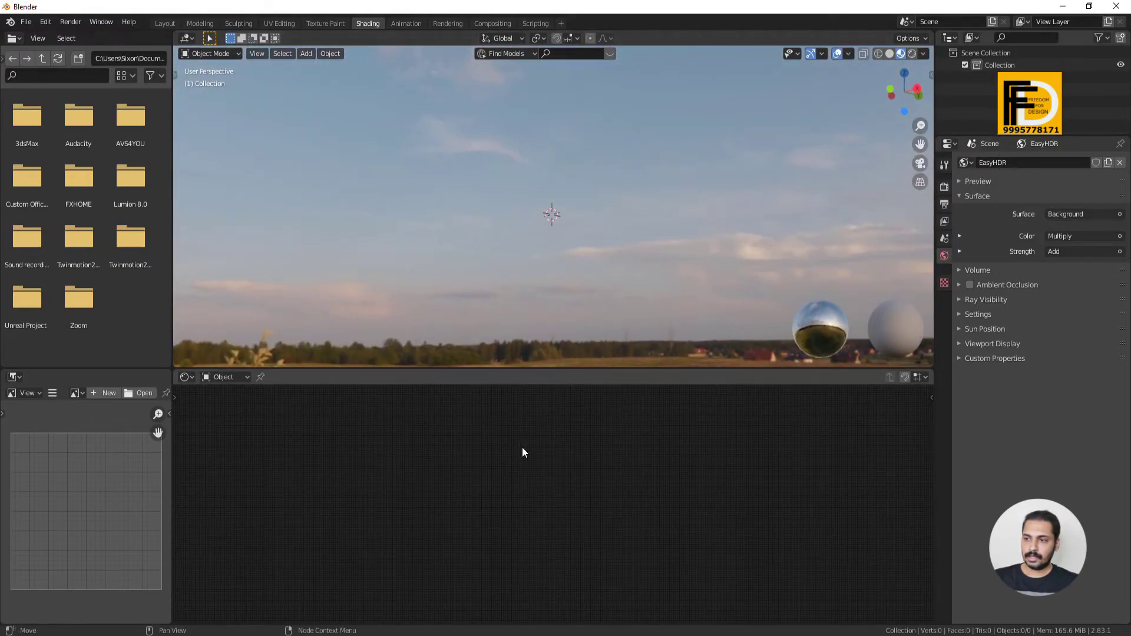
# - Switch the shader editor from Object to World and examine the EasyHDR node chain
pyautogui.click(231, 376)
pyautogui.click(223, 411)
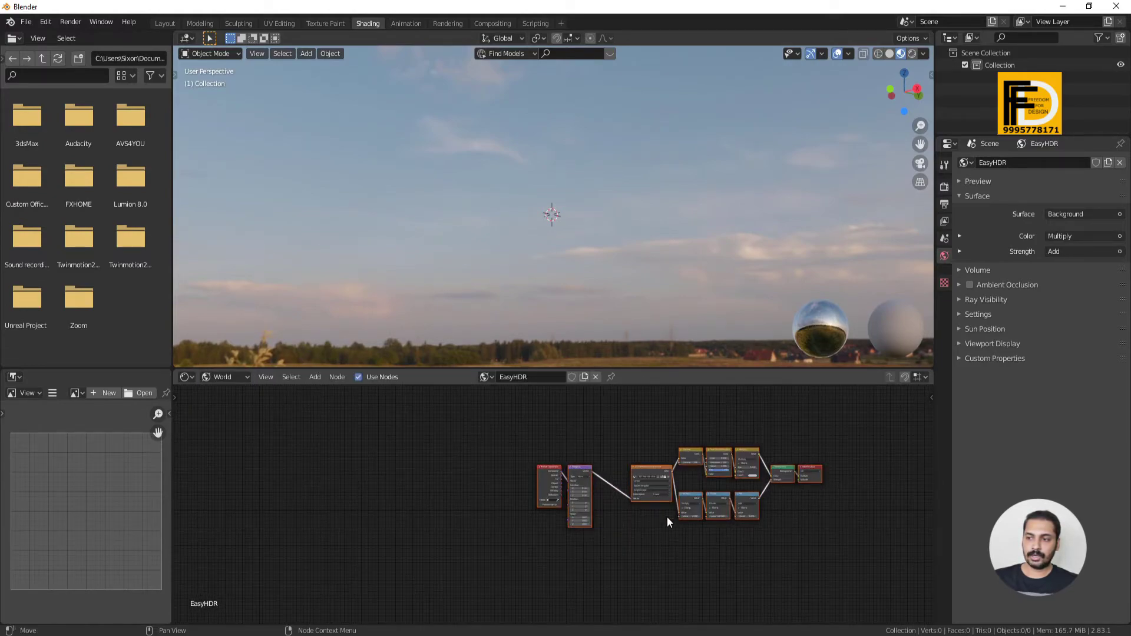
pyautogui.moveTo(667, 518); pyautogui.dragTo(574, 480, button='middle')
pyautogui.scroll(3, 577, 478)
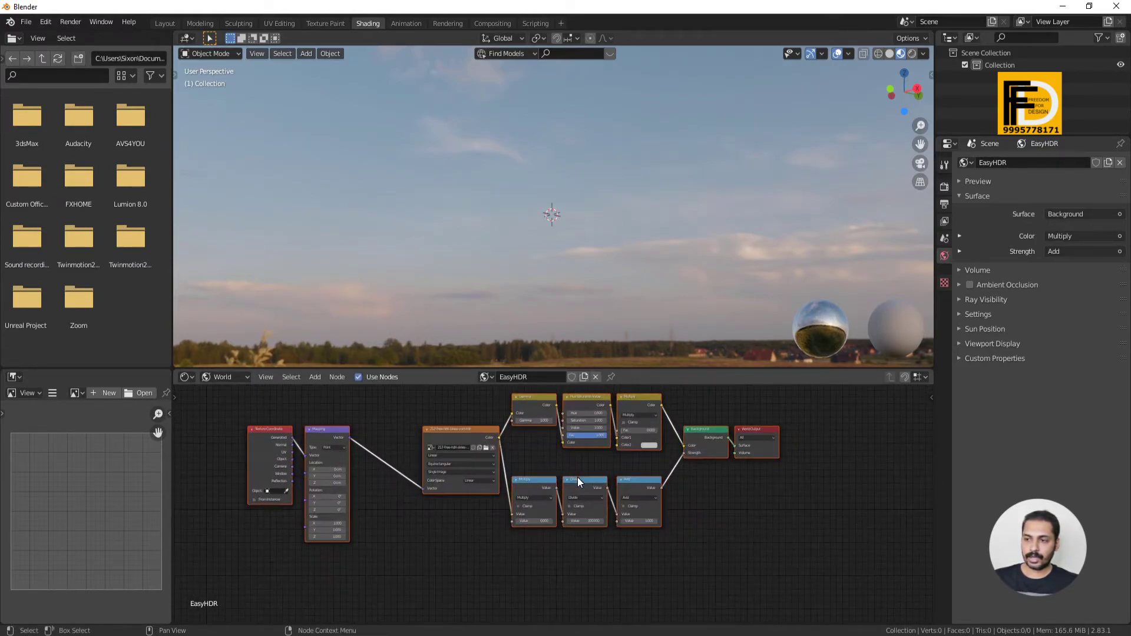
pyautogui.moveTo(434, 518); pyautogui.dragTo(478, 547, button='middle')
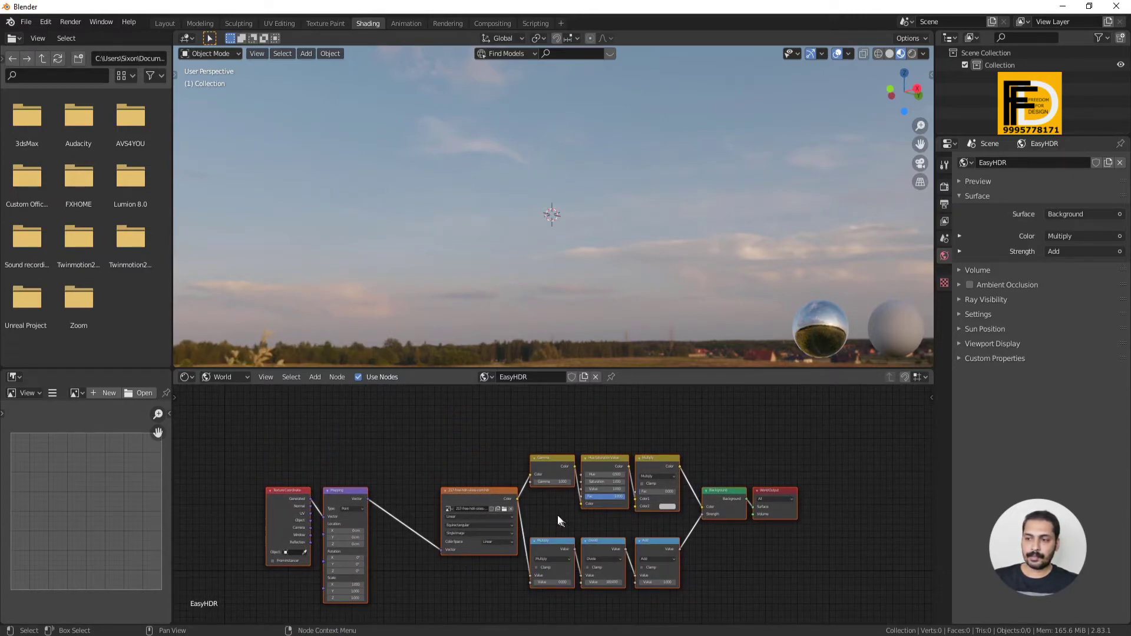
pyautogui.moveTo(558, 515); pyautogui.dragTo(569, 483, button='middle')
pyautogui.scroll(2, 552, 476)
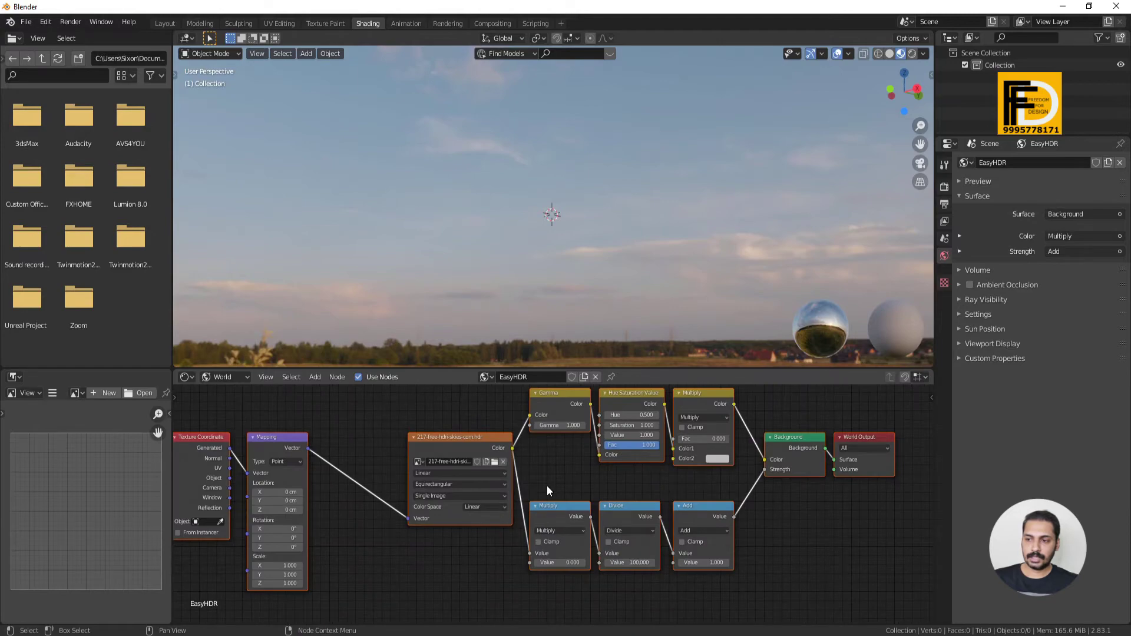
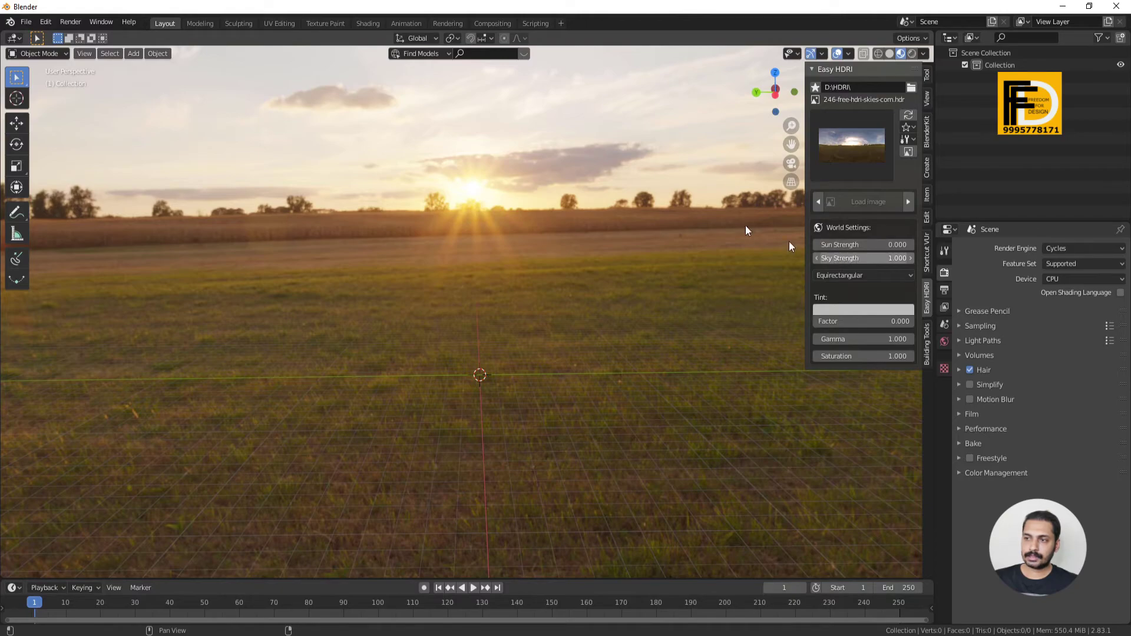
# - In the Shading workspace, raise the value of the World tree's Add node to 2.700 and return to the Layout workspace
pyautogui.click(368, 23)
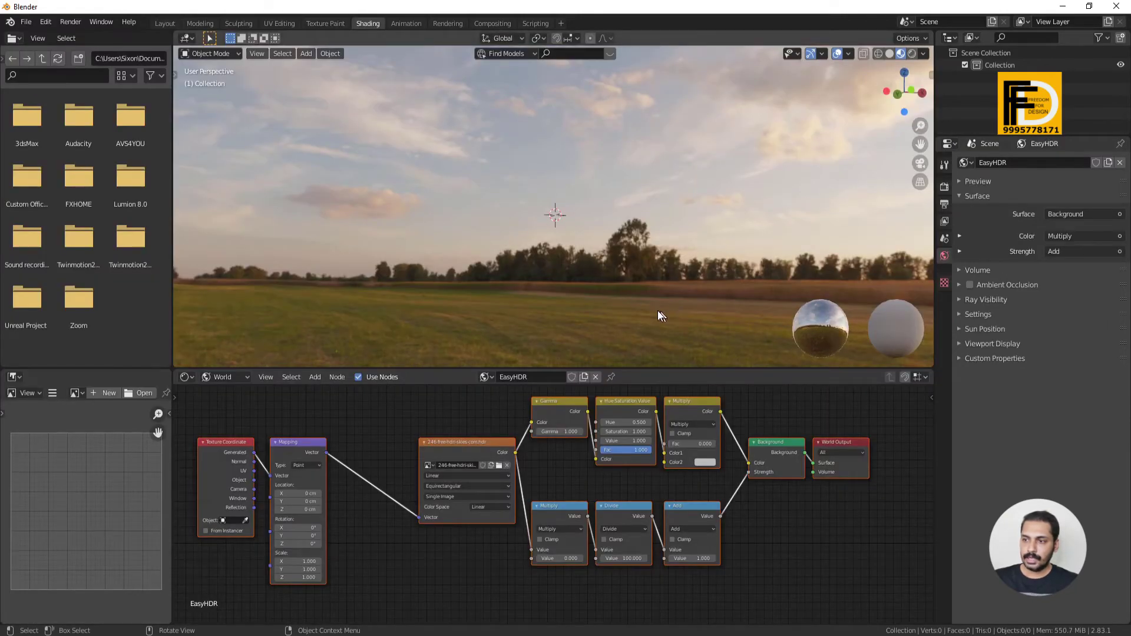
pyautogui.moveTo(658, 310); pyautogui.dragTo(773, 313, button='middle')
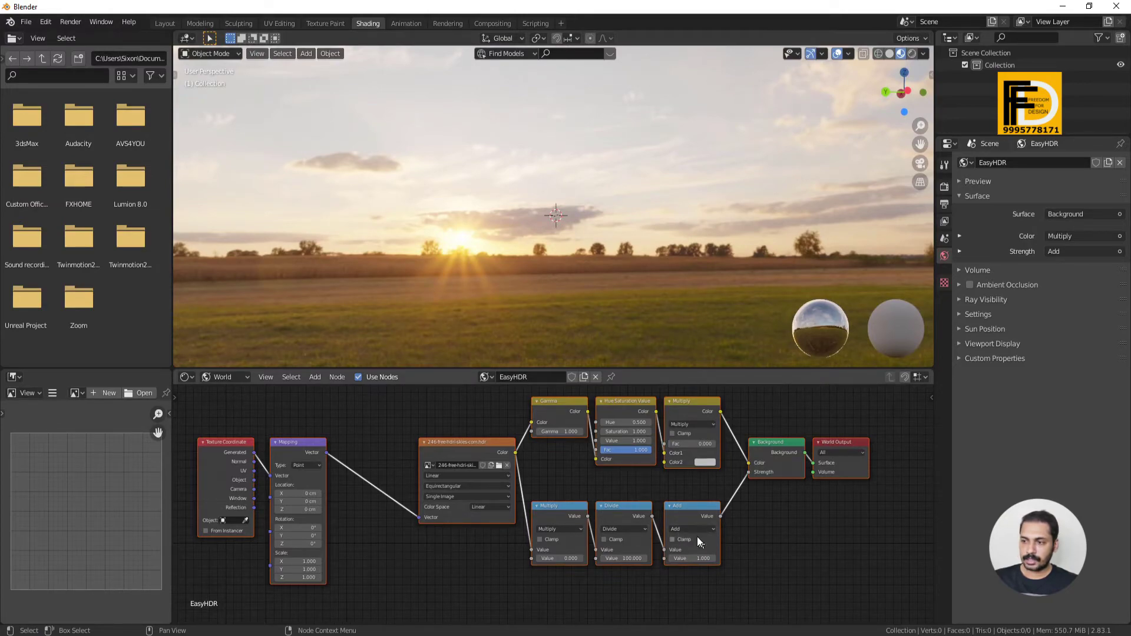
pyautogui.moveTo(683, 559)
pyautogui.mouseDown()
pyautogui.moveTo(724, 559)
pyautogui.moveTo(700, 559)
pyautogui.mouseUp()
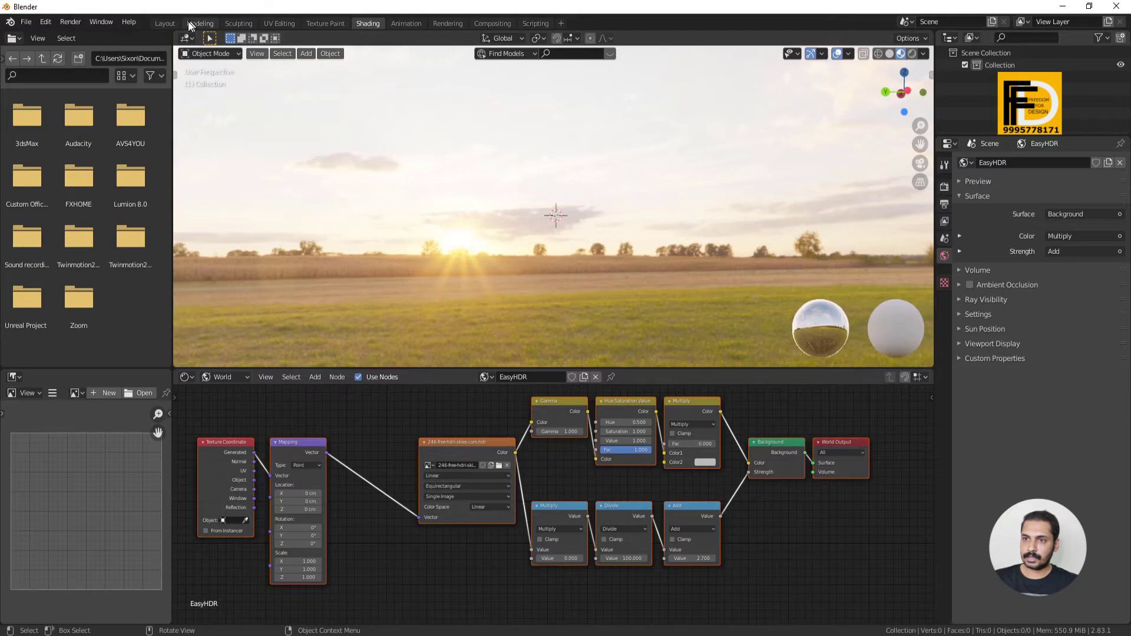
pyautogui.click(166, 24)
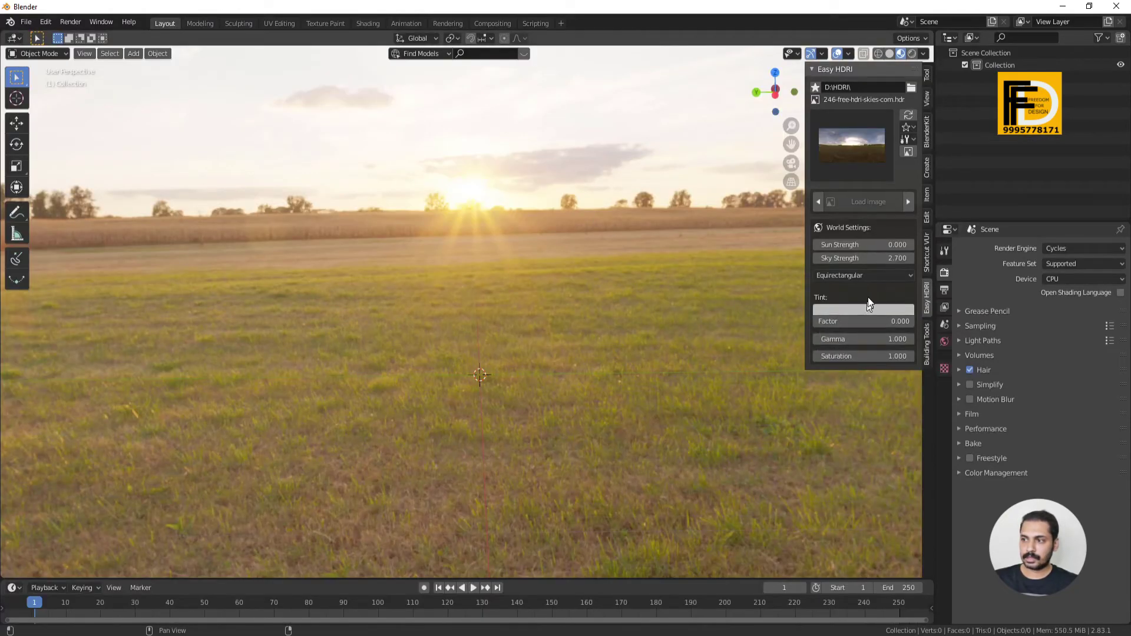
# - Try a lower Sky Strength in the Easy HDRI world settings, and set it to 1
pyautogui.moveTo(860, 261); pyautogui.dragTo(854, 258)
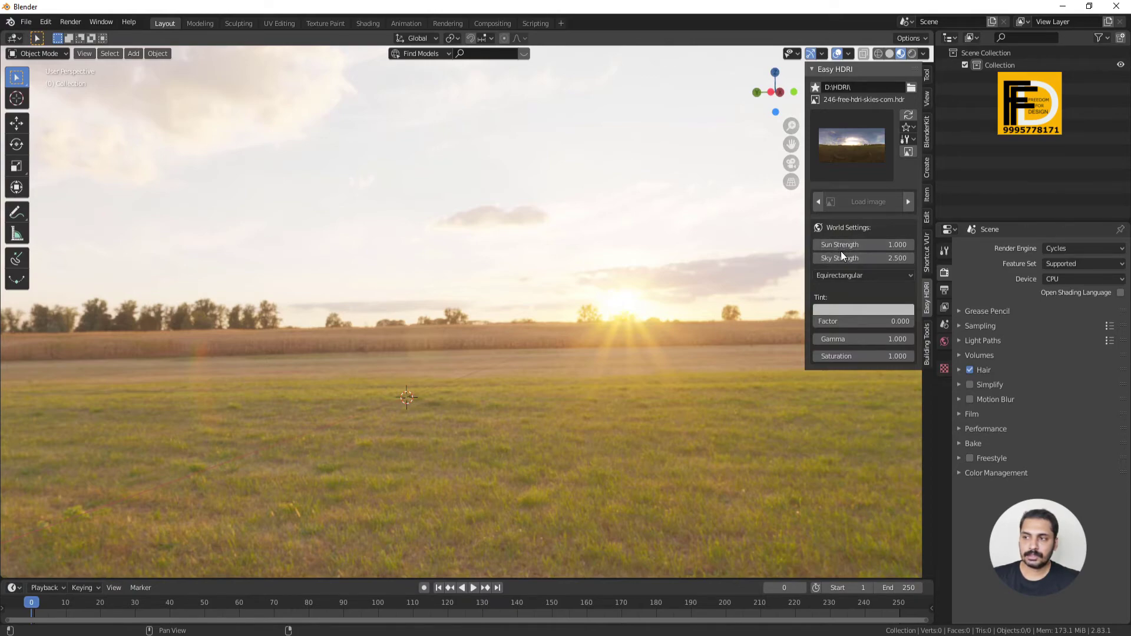
pyautogui.click(870, 259)
pyautogui.write('1')
pyautogui.press('Return')
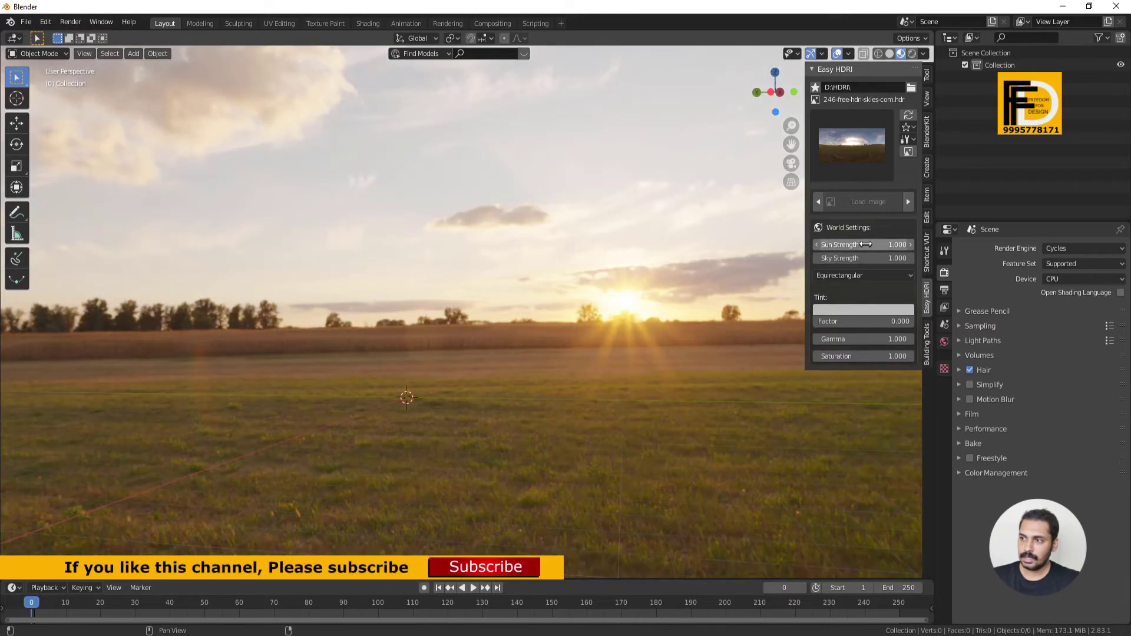
# - Try a Sun Strength of 500 in the Easy HDRI world settings and lower it slightly
pyautogui.click(877, 245)
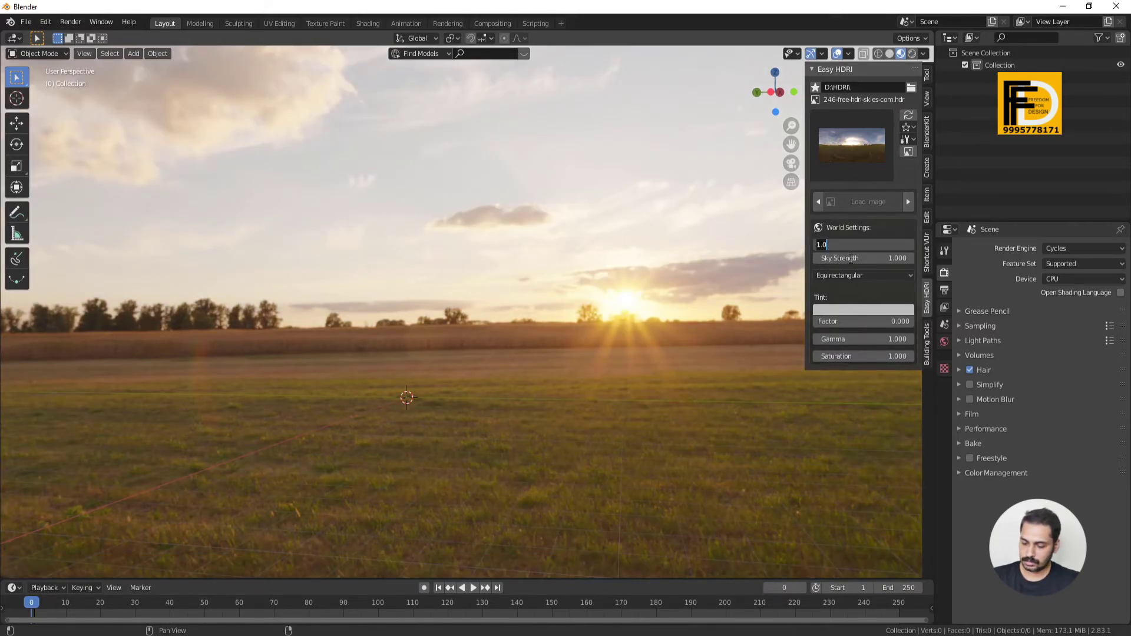
pyautogui.press('Return')
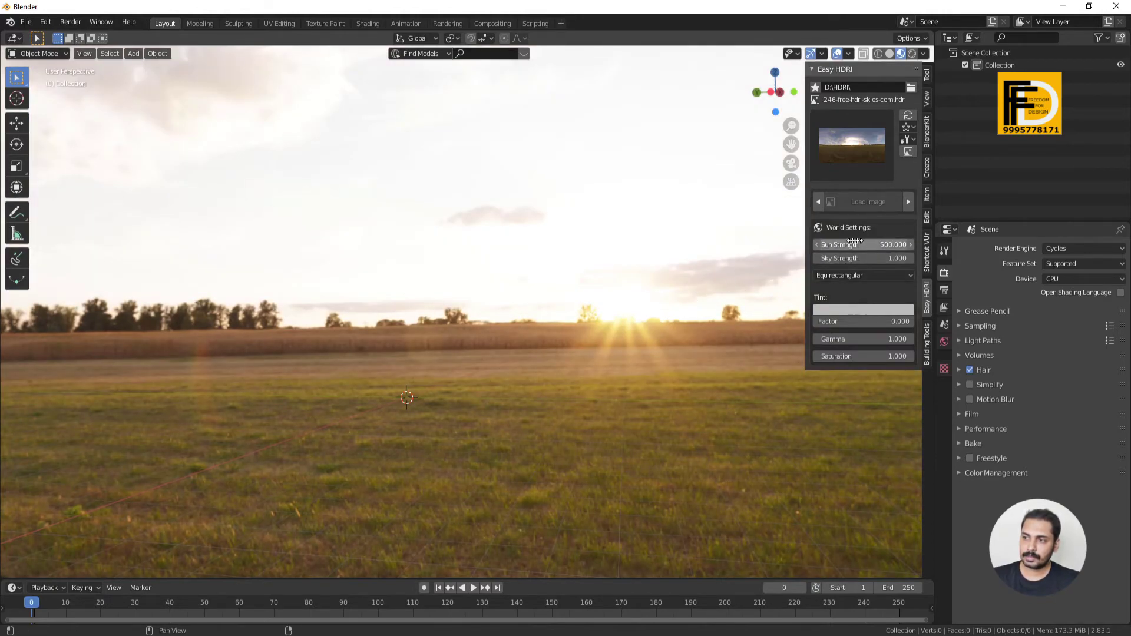
pyautogui.moveTo(882, 247); pyautogui.dragTo(866, 244)
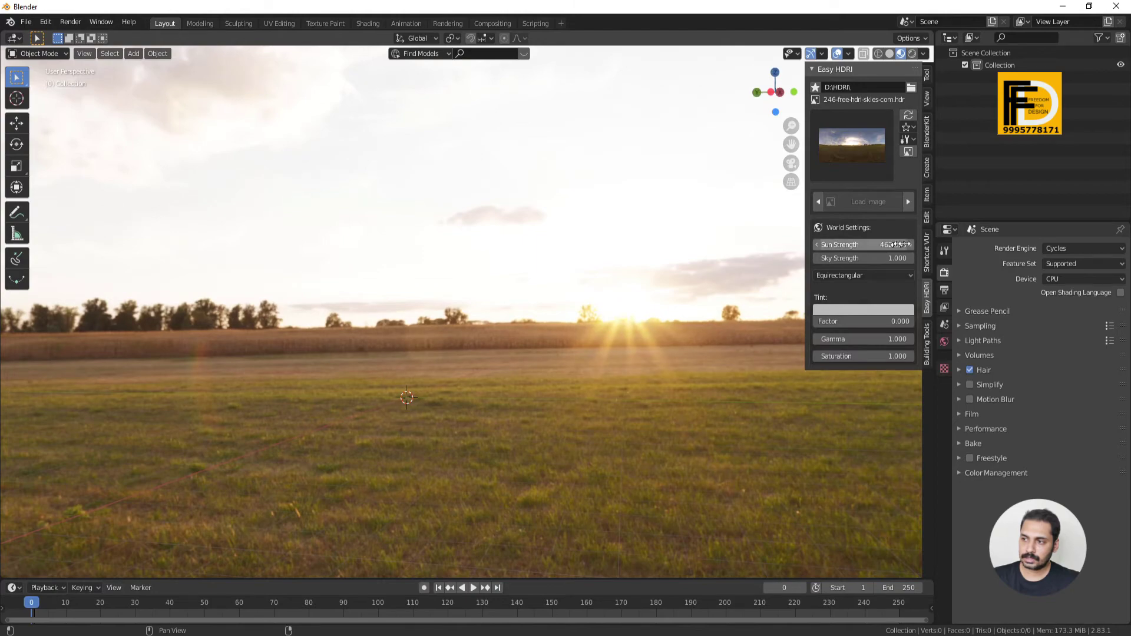
# - Set the Sun Strength to 200 and the Sky Strength to 1.5 in the Easy HDRI world settings
pyautogui.click(866, 242)
pyautogui.write('200')
pyautogui.press('Return')
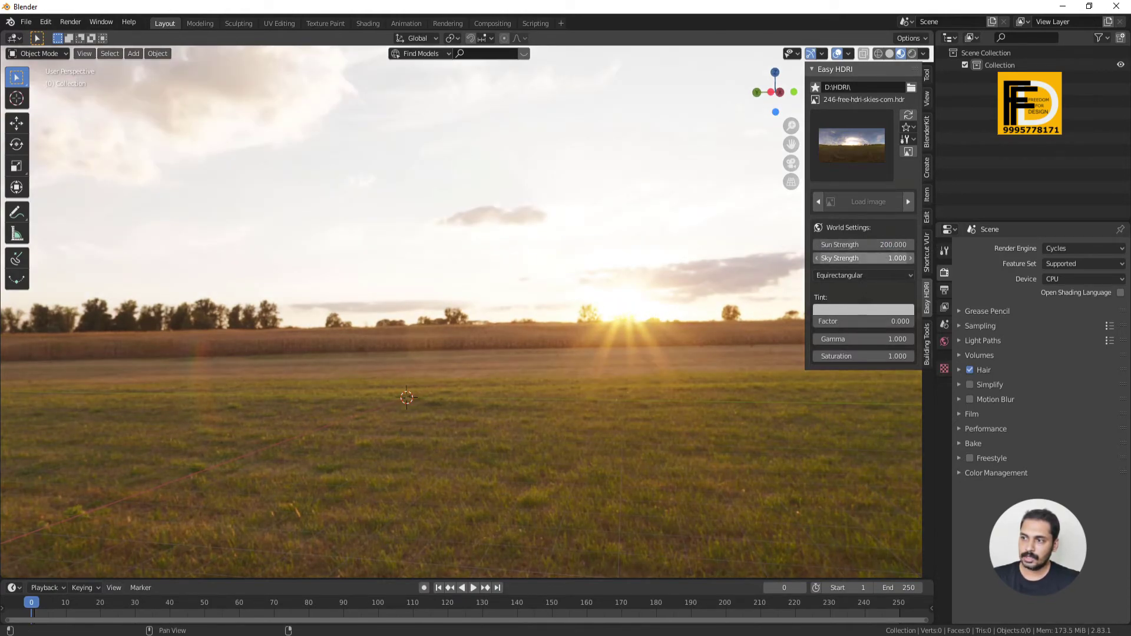
pyautogui.click(868, 259)
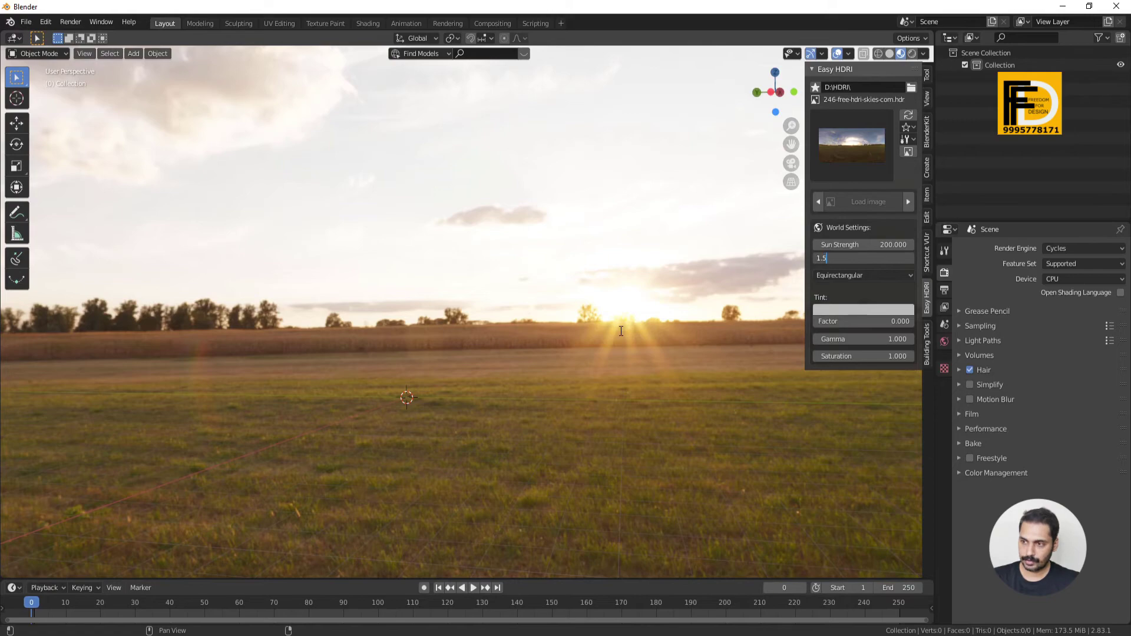
pyautogui.press('Return')
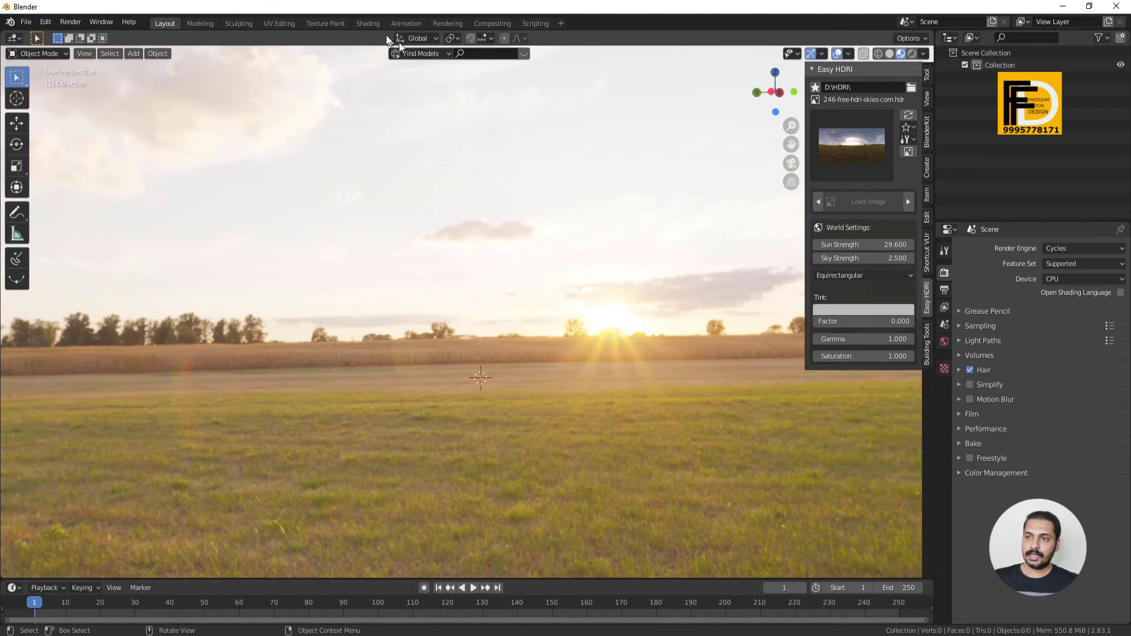
# - In the Shading workspace, try Hue values of 0.300 and 0.000 on the Hue Saturation Value node, and set it to 0.5
pyautogui.click(367, 23)
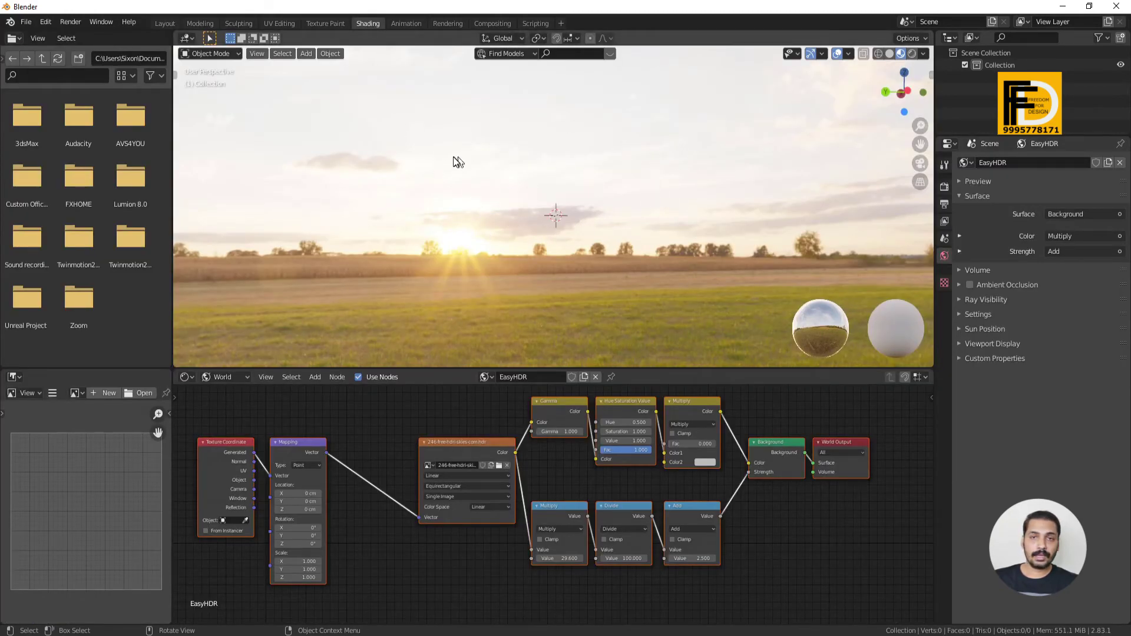
pyautogui.moveTo(625, 423); pyautogui.dragTo(678, 422)
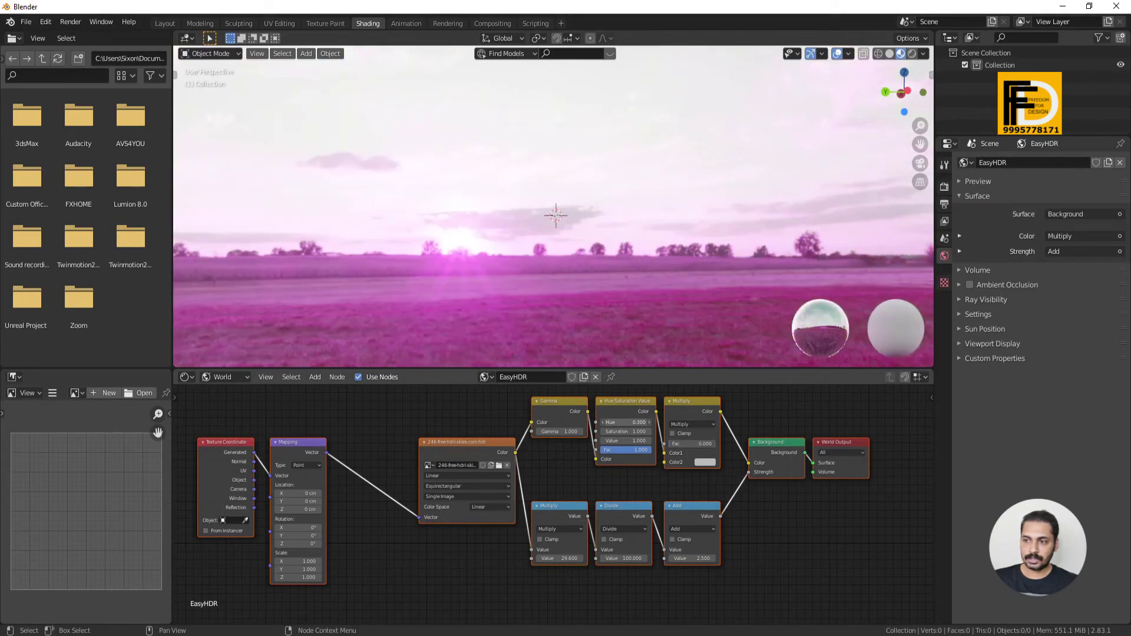
pyautogui.scroll(3, 638, 402)
pyautogui.scroll(-3, 602, 458)
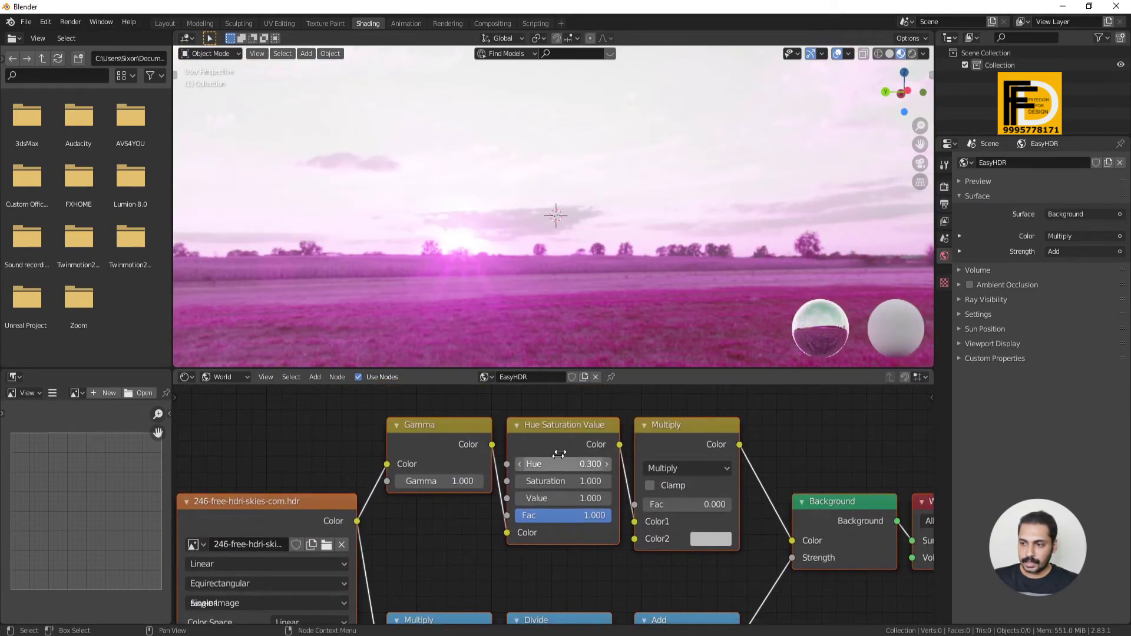
pyautogui.scroll(5, 560, 434)
pyautogui.moveTo(566, 432); pyautogui.dragTo(624, 432)
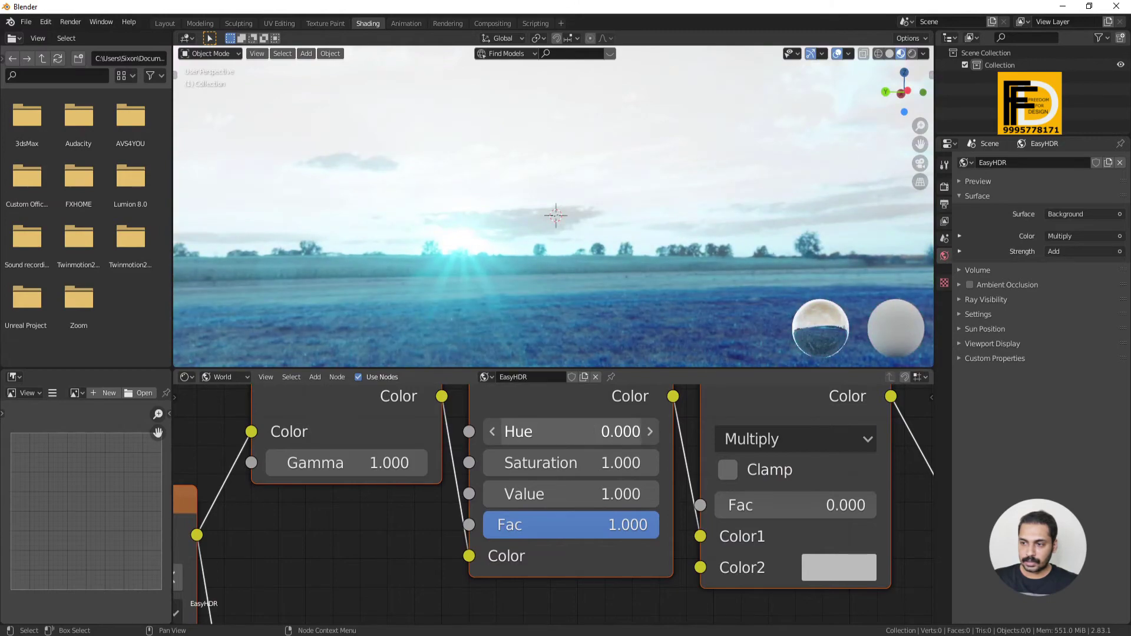
pyautogui.click(565, 433)
pyautogui.press('BackSpace')
pyautogui.write('0.5')
pyautogui.press('Return')
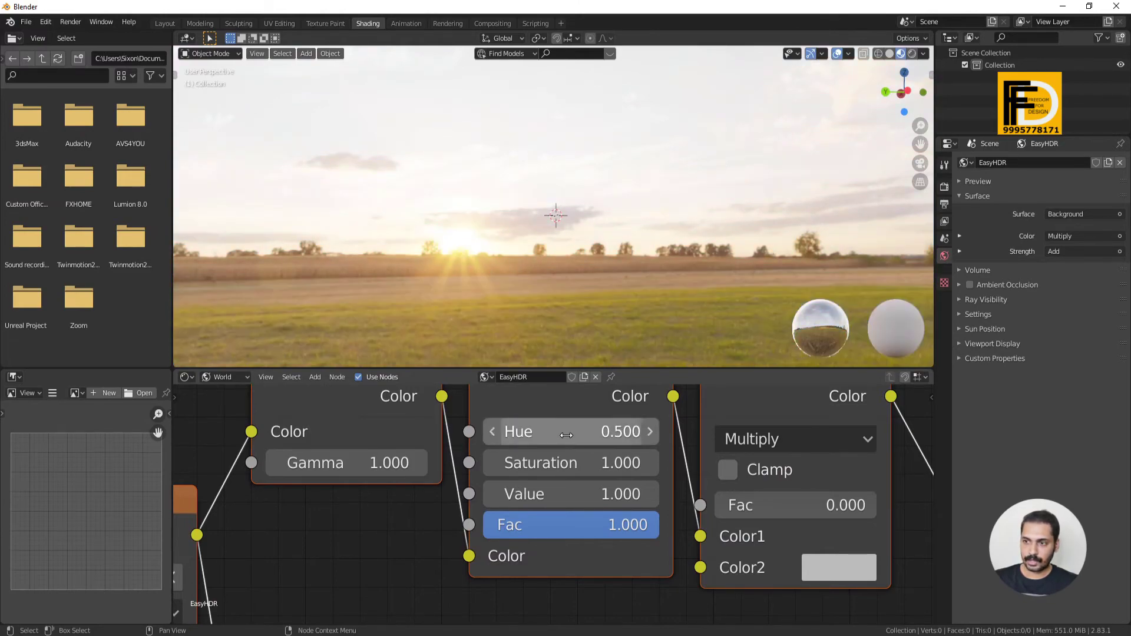
# - Try a Hue of 0.52 on the Hue Saturation Value node, set it to 0.45 and check the background
pyautogui.click(565, 433)
pyautogui.write('.')
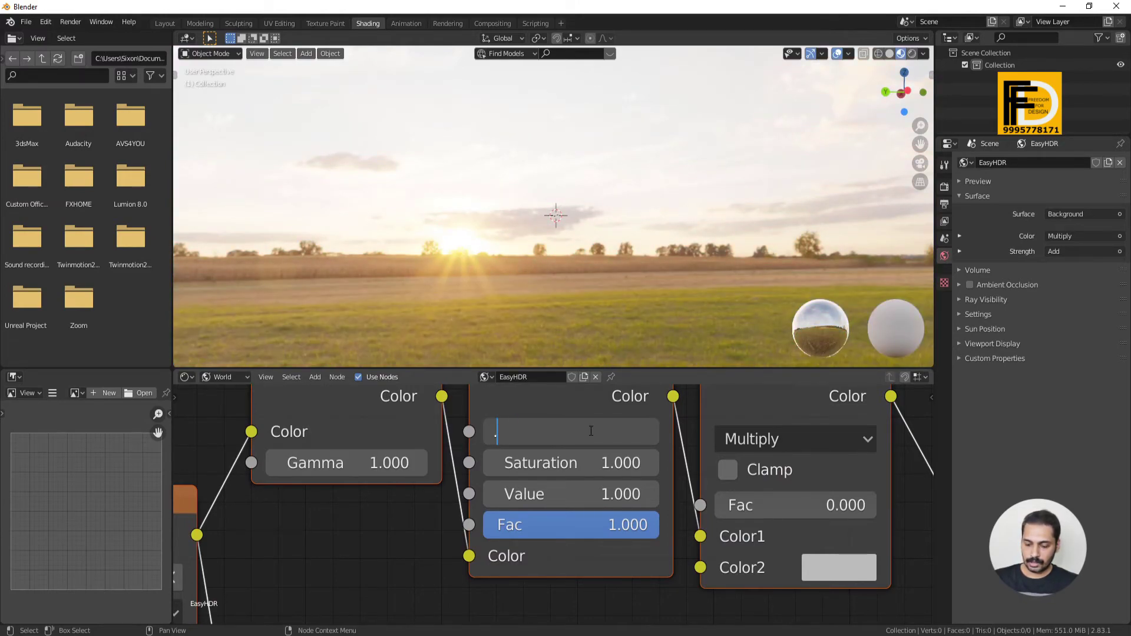
pyautogui.write('52')
pyautogui.press('Return')
pyautogui.click(591, 431)
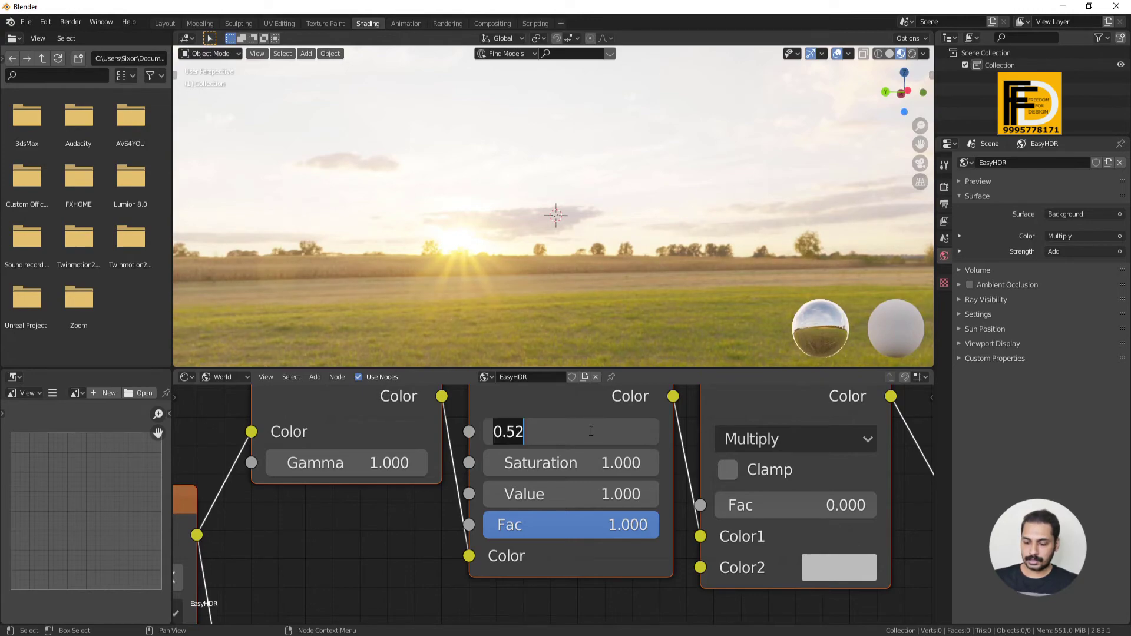
pyautogui.write('.')
pyautogui.press('Return')
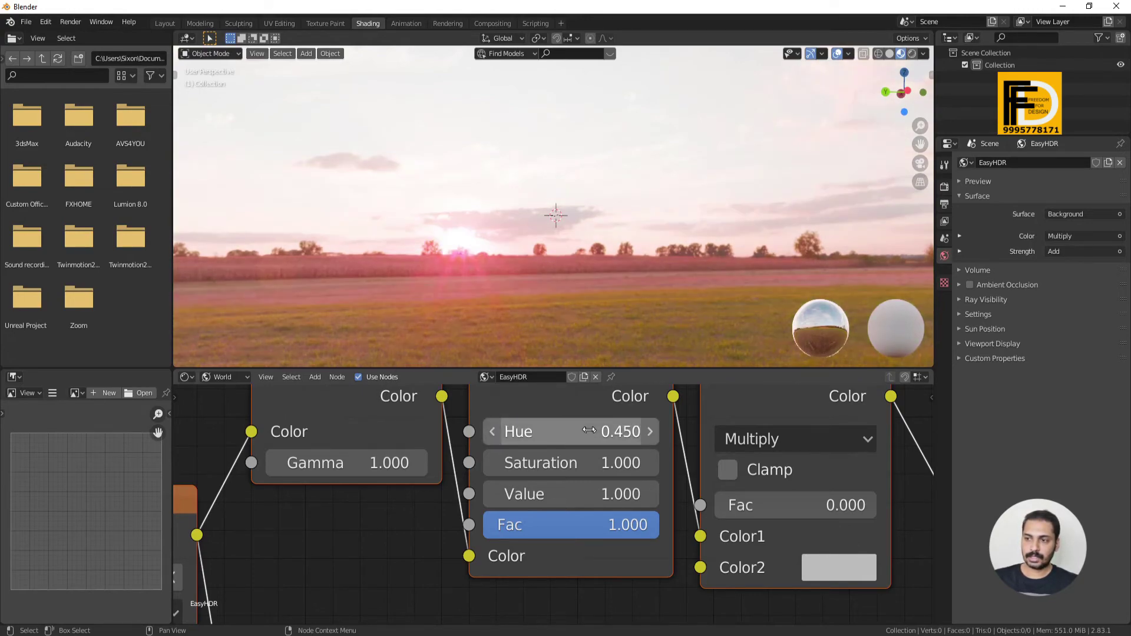
pyautogui.moveTo(524, 276); pyautogui.dragTo(570, 291, button='middle')
# - Raise the Gamma node's value to 1.500 and check the sun area of the background
pyautogui.scroll(-3, 700, 529)
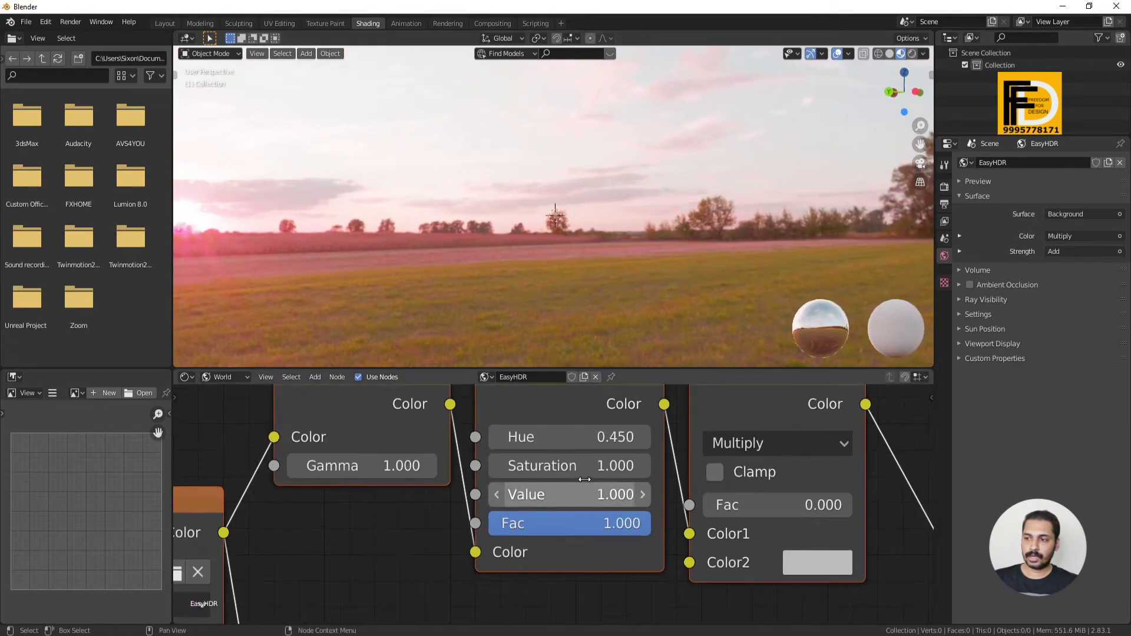
pyautogui.moveTo(700, 529); pyautogui.dragTo(605, 556, button='middle')
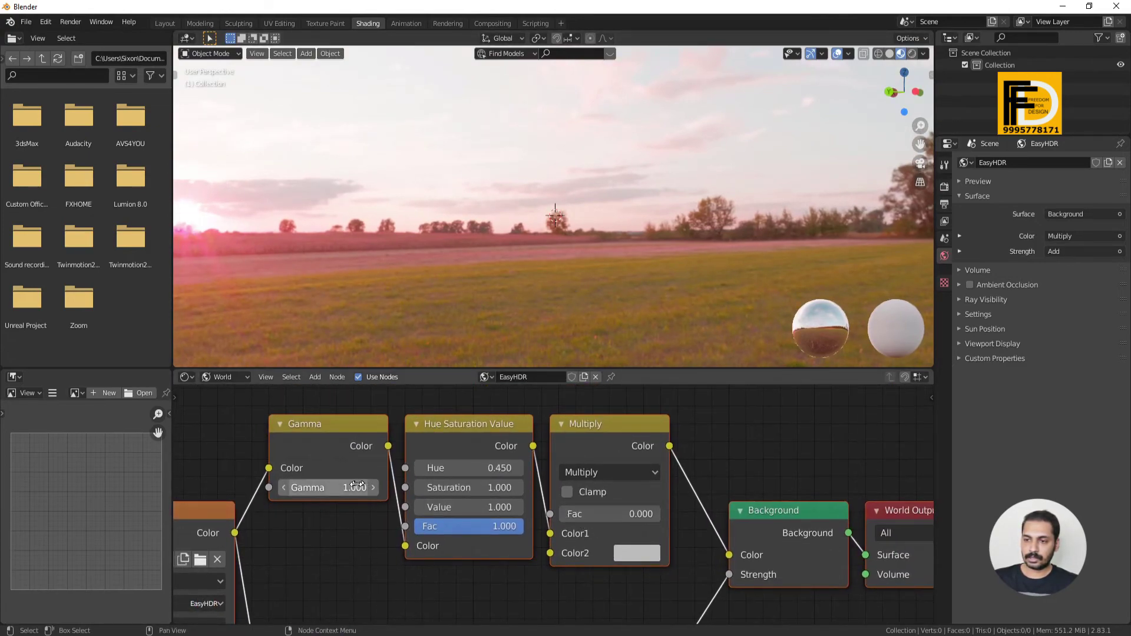
pyautogui.moveTo(309, 489); pyautogui.dragTo(353, 489)
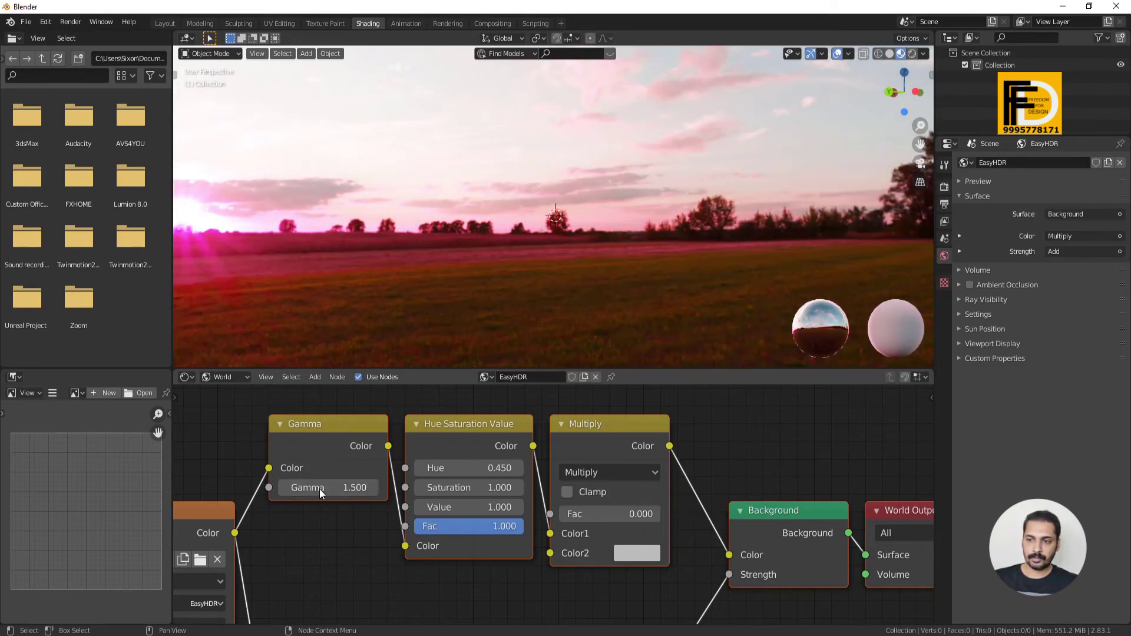
pyautogui.scroll(-3, 643, 438)
pyautogui.press('Home')
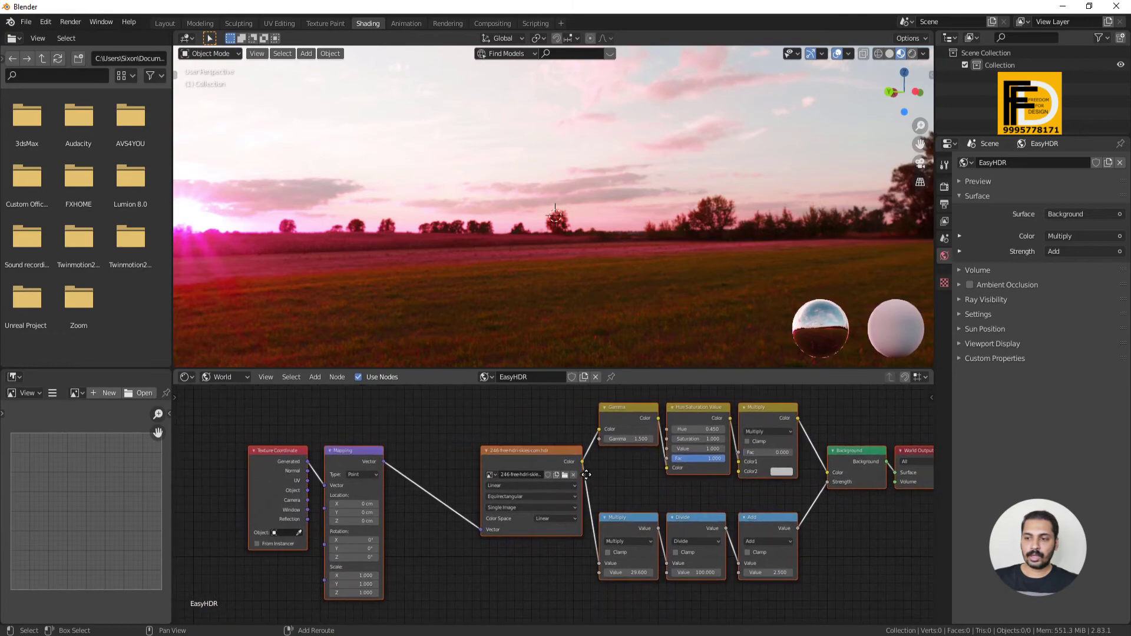
pyautogui.moveTo(420, 246); pyautogui.dragTo(449, 275, button='middle')
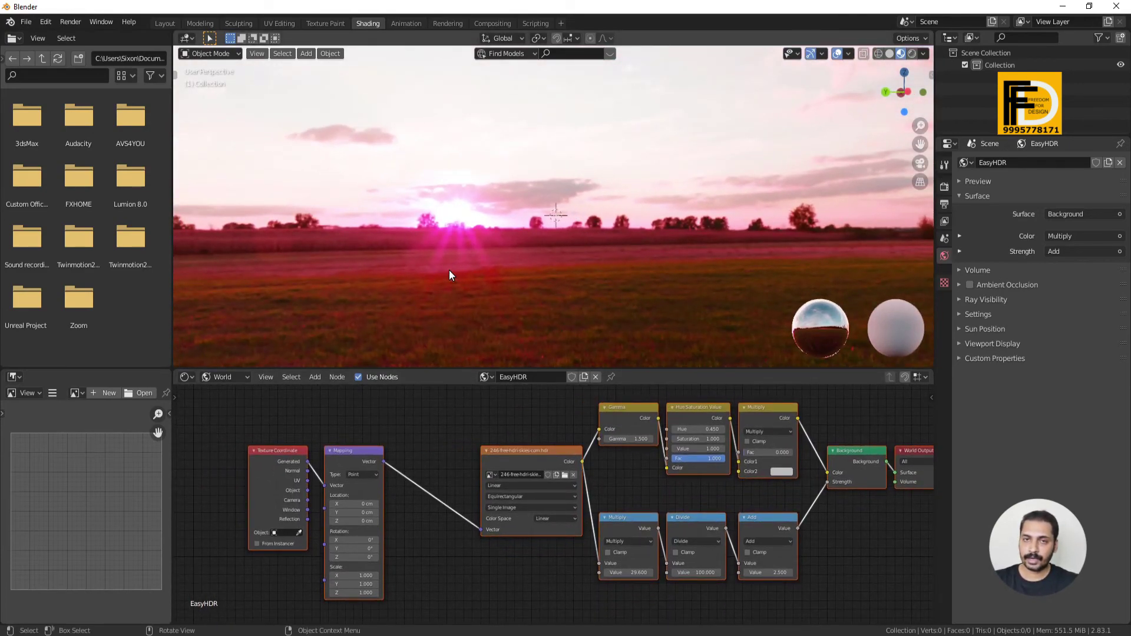